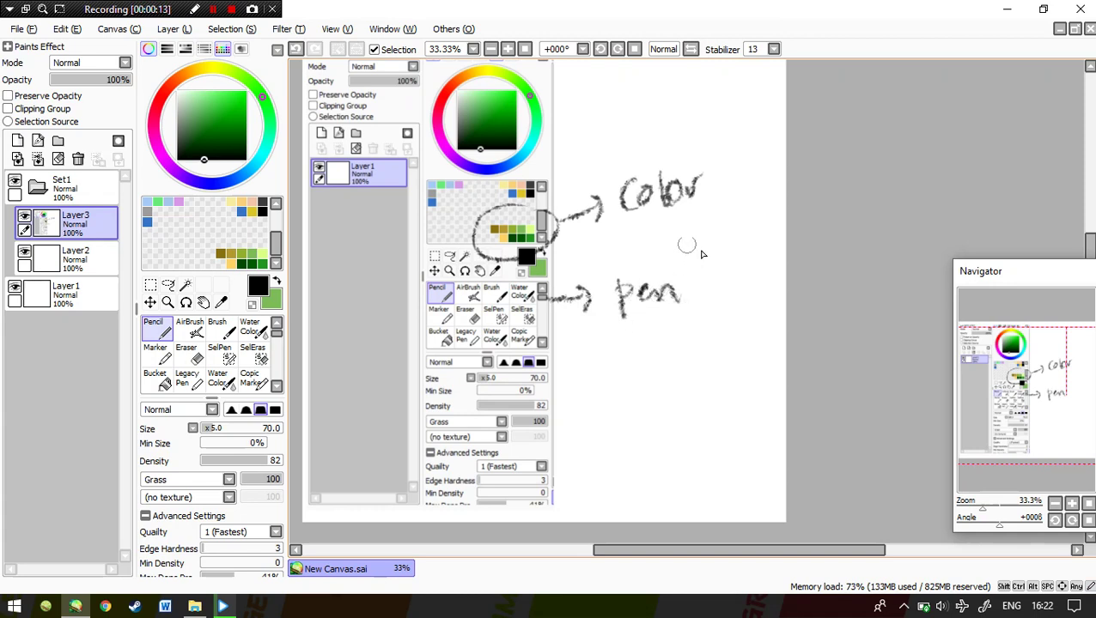
- Circle the Pencil tool in the reference screenshot beside the "pen" label
key(space)
mouse_move(444, 245)
mouse_down()
mouse_move(422, 284)
mouse_move(467, 241)
mouse_up()
key(space)
drag(544, 327, 540, 323)
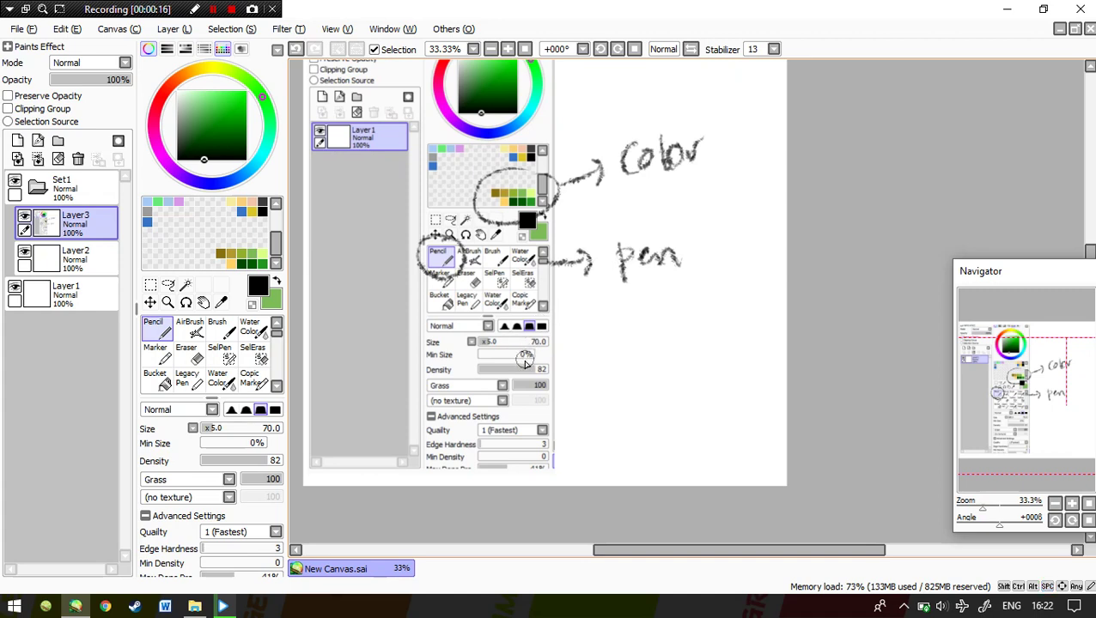
- Circle the Grass and texture settings in the reference screenshot and label them "texture" with an arrow
mouse_move(492, 375)
mouse_down()
mouse_move(525, 355)
mouse_move(499, 369)
mouse_move(552, 377)
mouse_move(561, 391)
mouse_move(593, 393)
mouse_up()
mouse_move(628, 351)
mouse_down()
mouse_move(632, 383)
mouse_move(646, 365)
mouse_up()
mouse_move(643, 367)
mouse_down()
mouse_move(655, 378)
mouse_move(674, 361)
mouse_move(759, 359)
mouse_up()
drag(572, 406, 573, 377)
- Circle the Edge Hardness setting in the reference screenshot and label it "edge hardness" with an arrow
drag(470, 401, 462, 402)
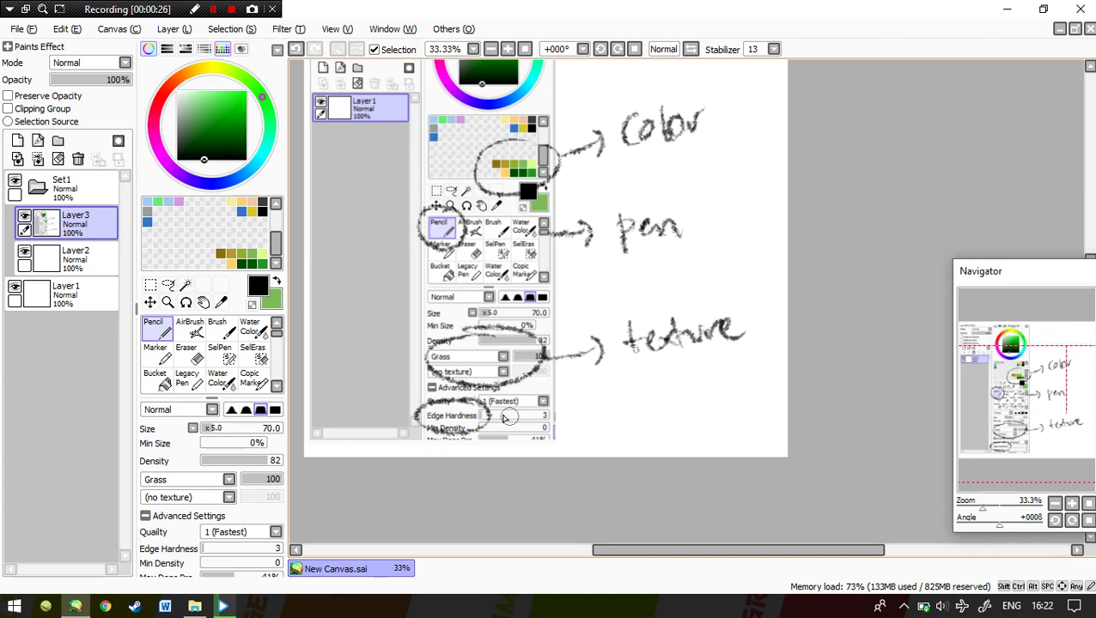
mouse_move(486, 418)
mouse_down()
mouse_move(596, 405)
mouse_move(598, 428)
mouse_move(650, 374)
mouse_move(630, 412)
mouse_move(652, 406)
mouse_move(656, 383)
mouse_move(689, 407)
mouse_move(687, 398)
mouse_move(735, 405)
mouse_up()
mouse_move(744, 385)
mouse_down()
mouse_move(776, 378)
mouse_move(765, 359)
mouse_move(793, 389)
mouse_move(736, 419)
mouse_move(767, 417)
mouse_up()
scroll(790, 343, down, 3)
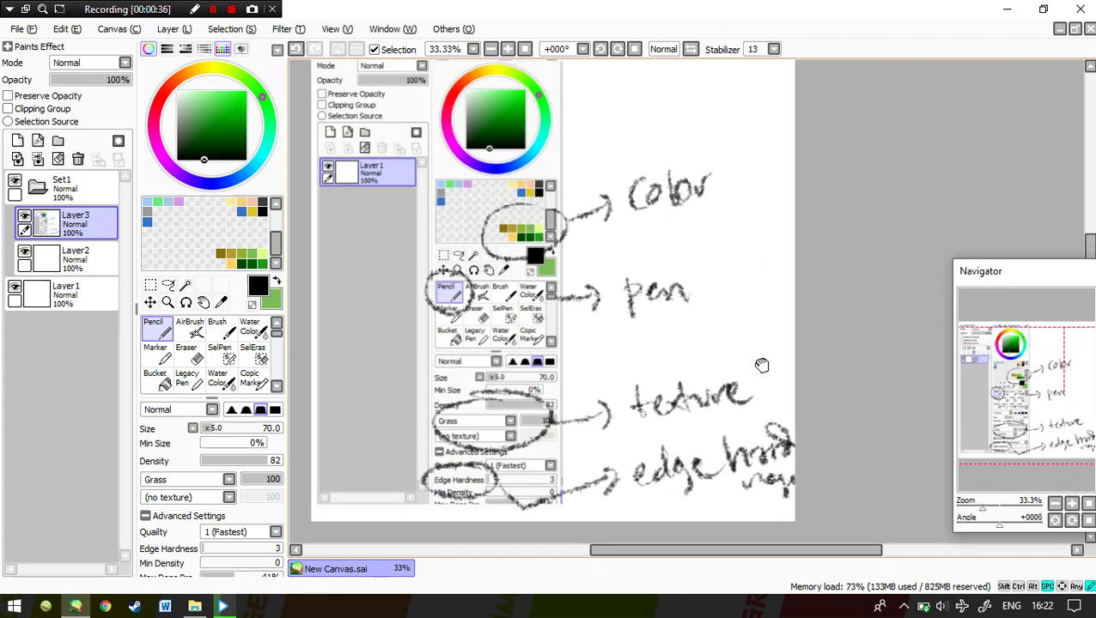
scroll(732, 272, up, 3)
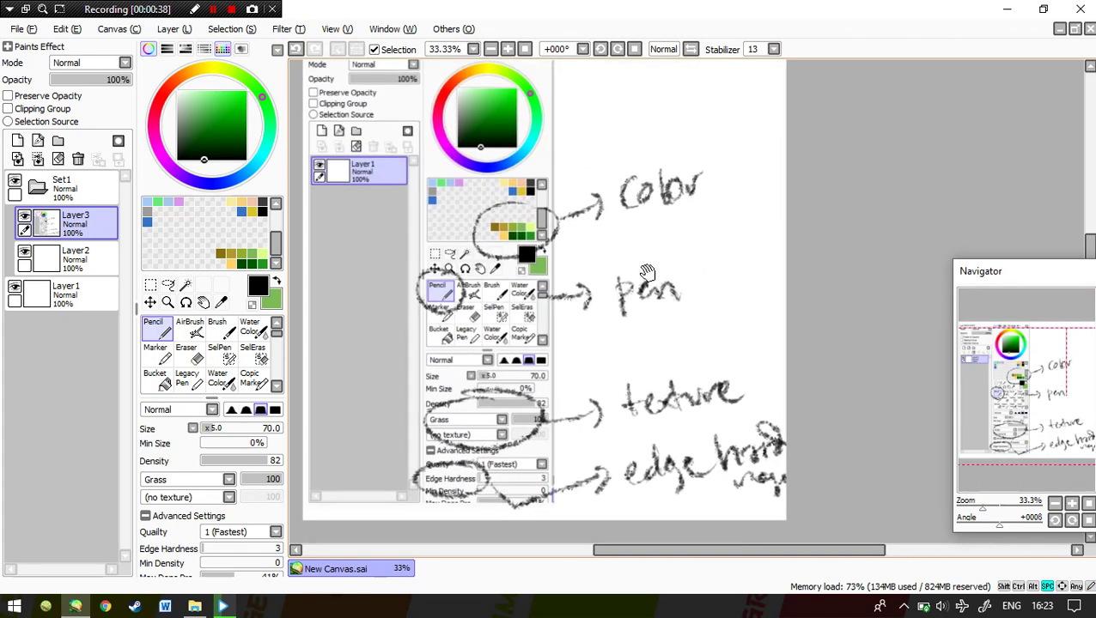
- Hide and collapse the Set1 folder, and create a new layer folder containing a new blank layer
click(15, 182)
click(40, 191)
click(39, 190)
click(58, 140)
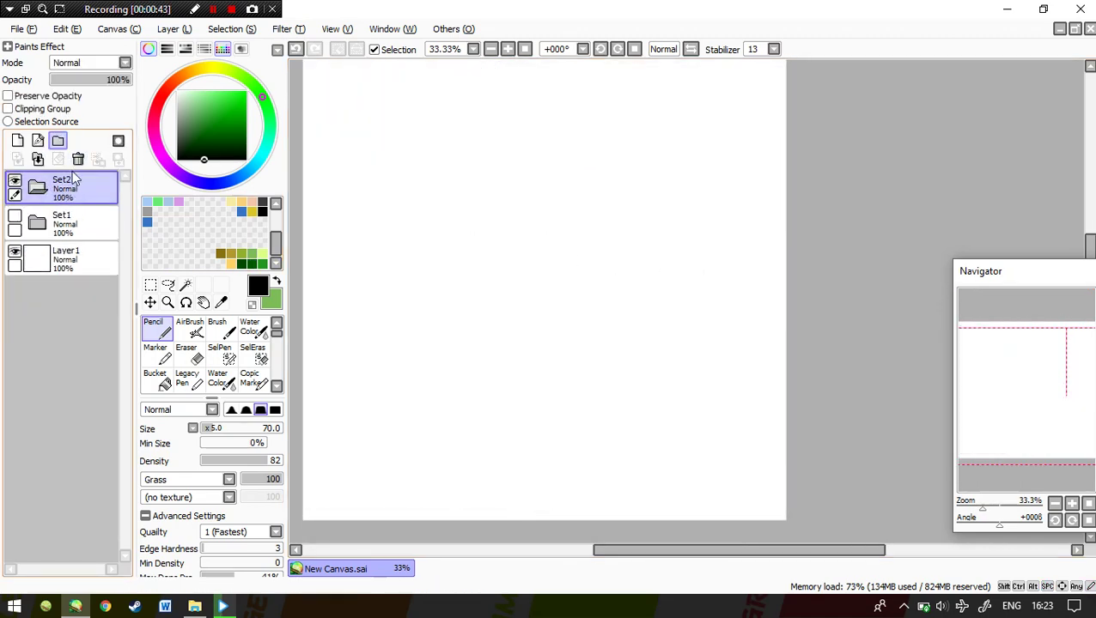
click(18, 144)
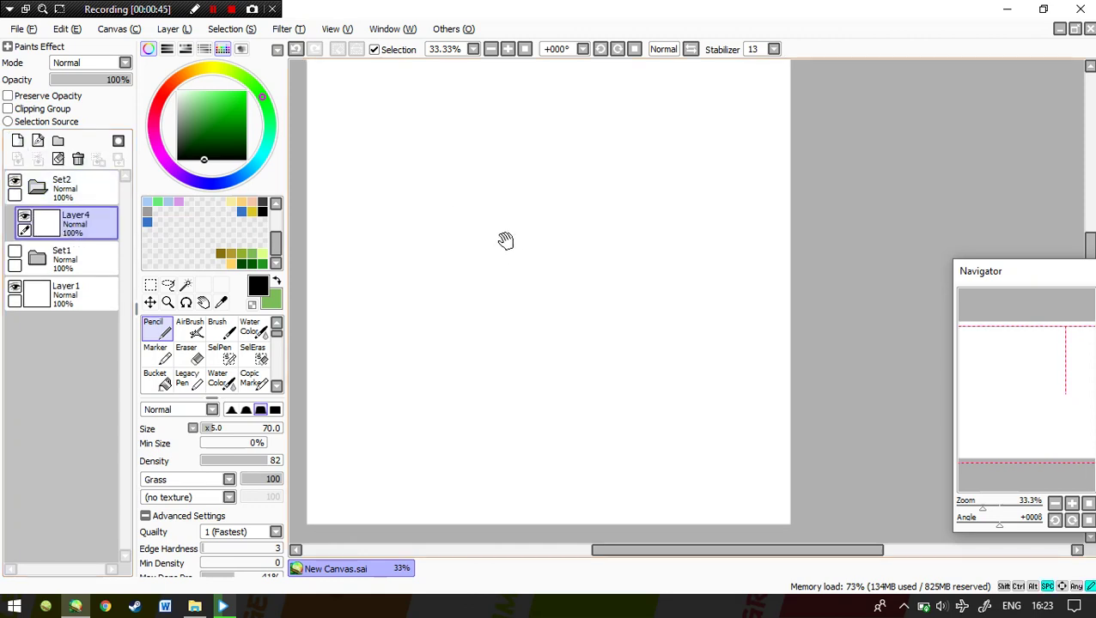
- Pick the bright green swatch and enlarge the pencil to size 300
click(262, 264)
key(])
key(])
key(])
key(])
key(])
key(])
key(])
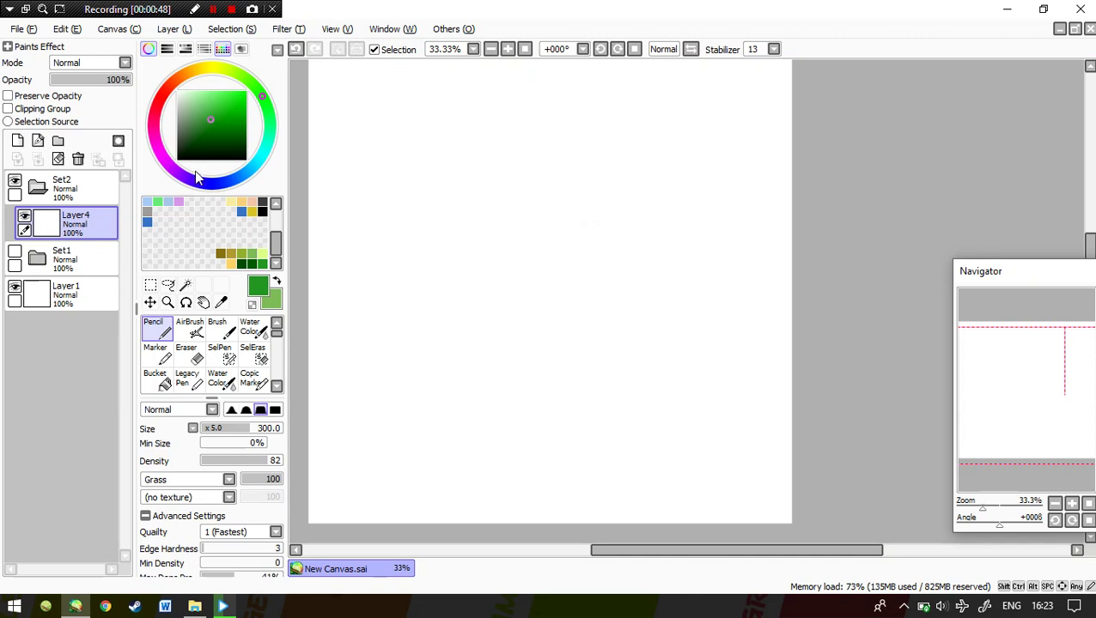
- Rename the new blank layer "twig"
double_click(94, 225)
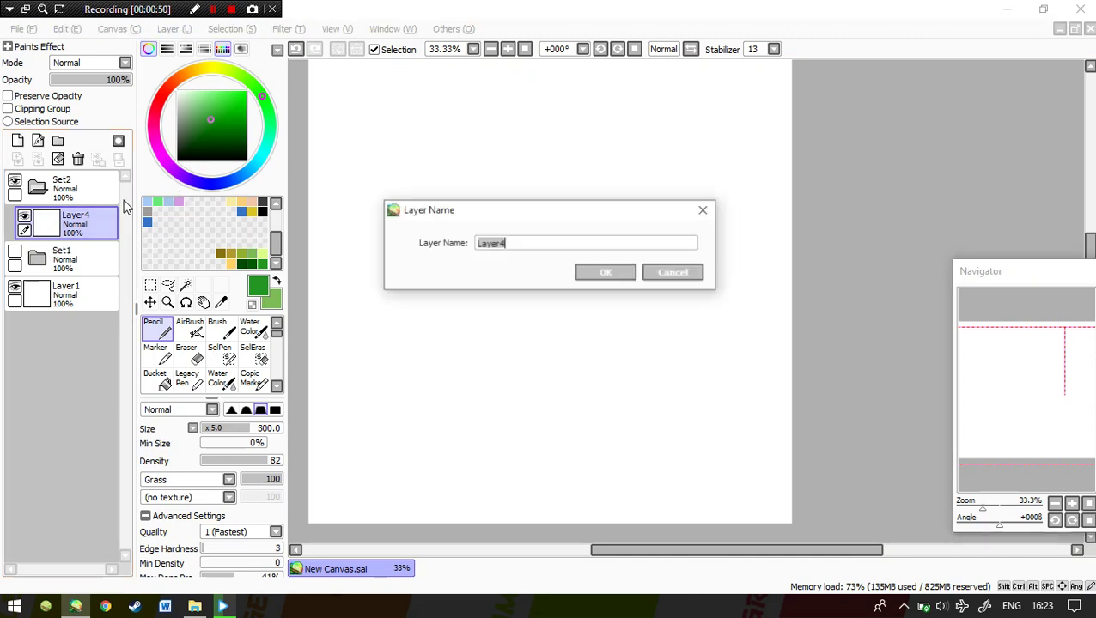
text(twig)
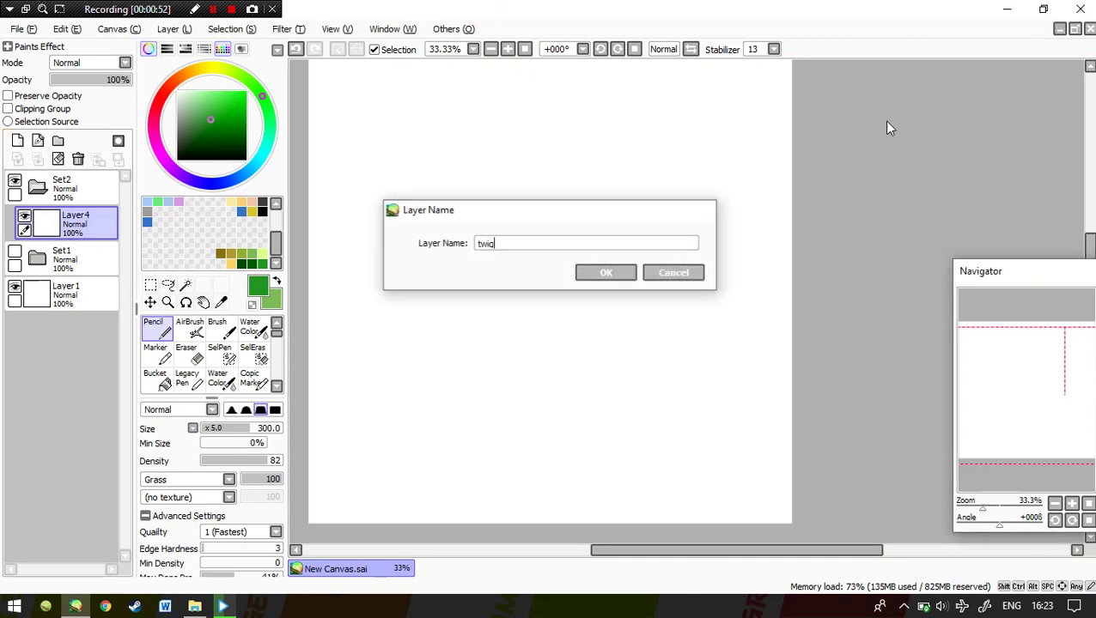
key(Return)
- Set the pencil to dark green at size 80, undo a trial stroke and set the edge hardness to 9
click(199, 140)
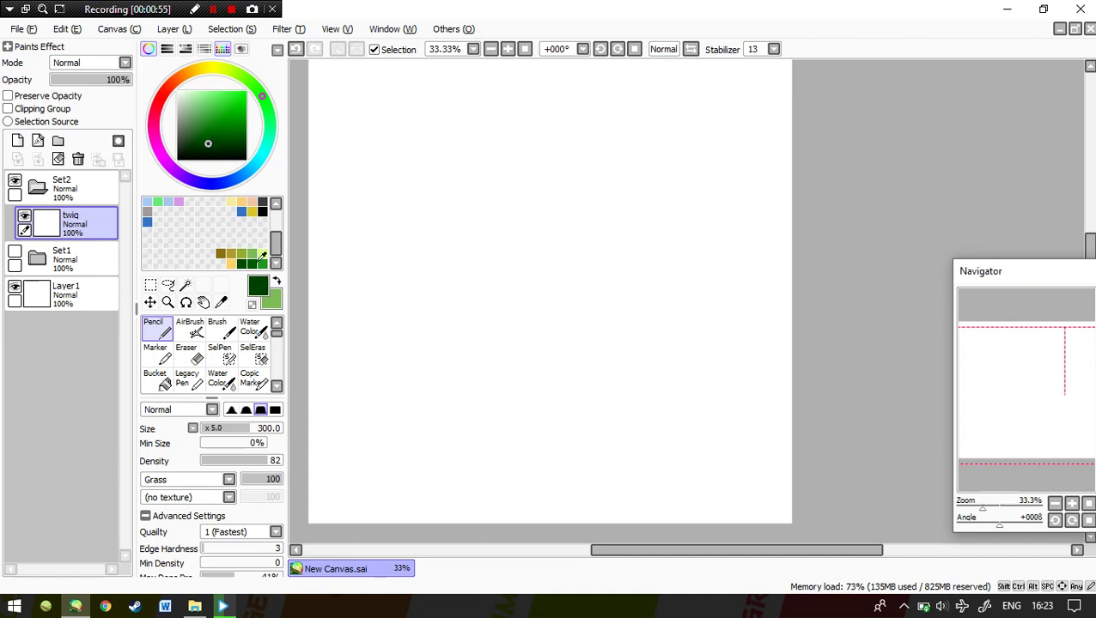
key([)
key([)
key([)
key([)
key([)
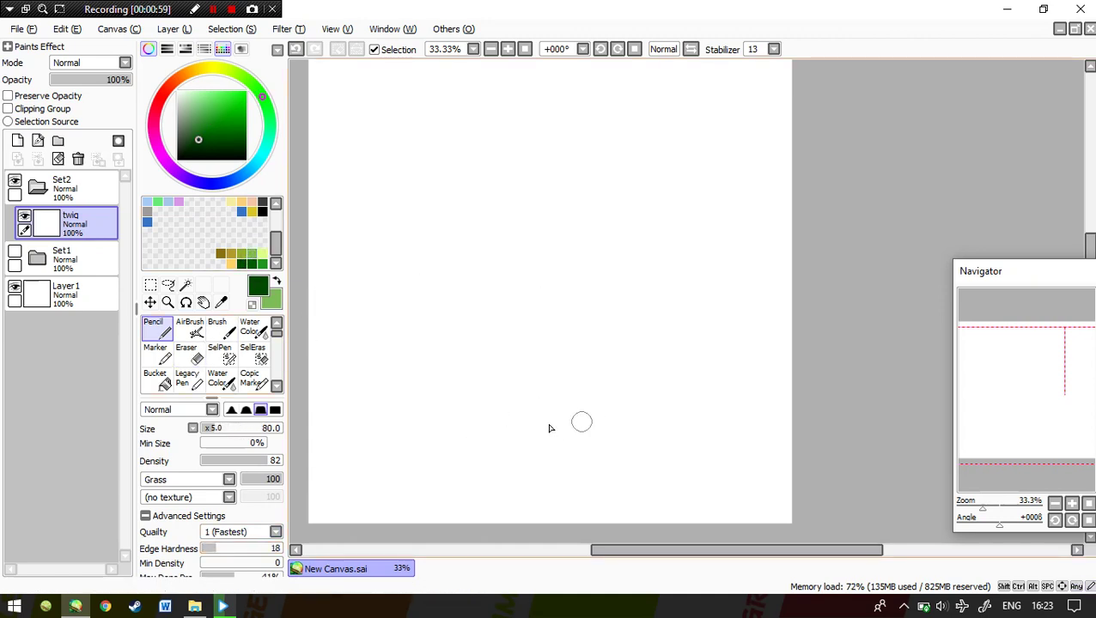
drag(528, 405, 533, 334)
key(ctrl+z)
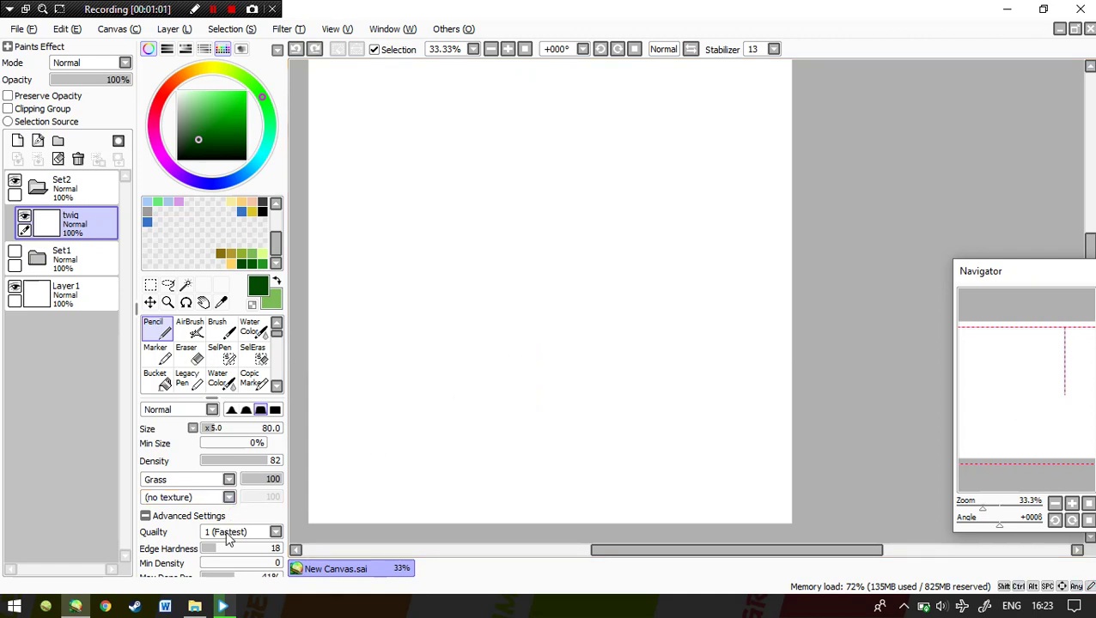
click(207, 549)
- Draw the tree's tall vertical trunk and a long branch rising to the right from its upper part
drag(564, 390, 564, 371)
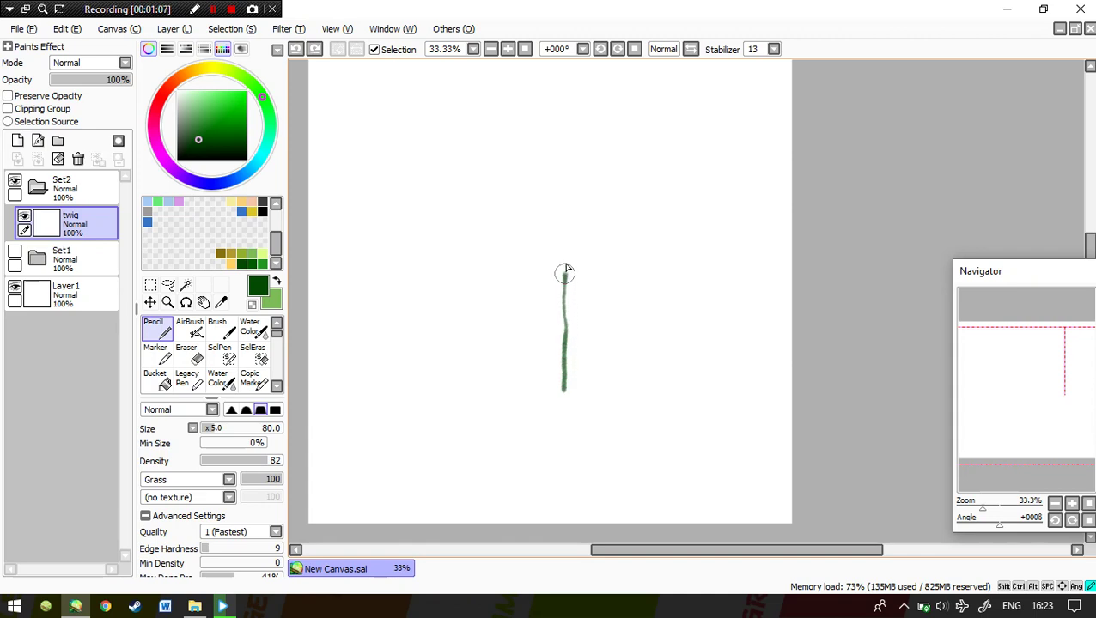
drag(565, 227, 580, 177)
mouse_move(566, 370)
mouse_down()
mouse_move(575, 184)
mouse_move(577, 215)
mouse_move(612, 118)
mouse_up()
scroll(618, 137, down, 1)
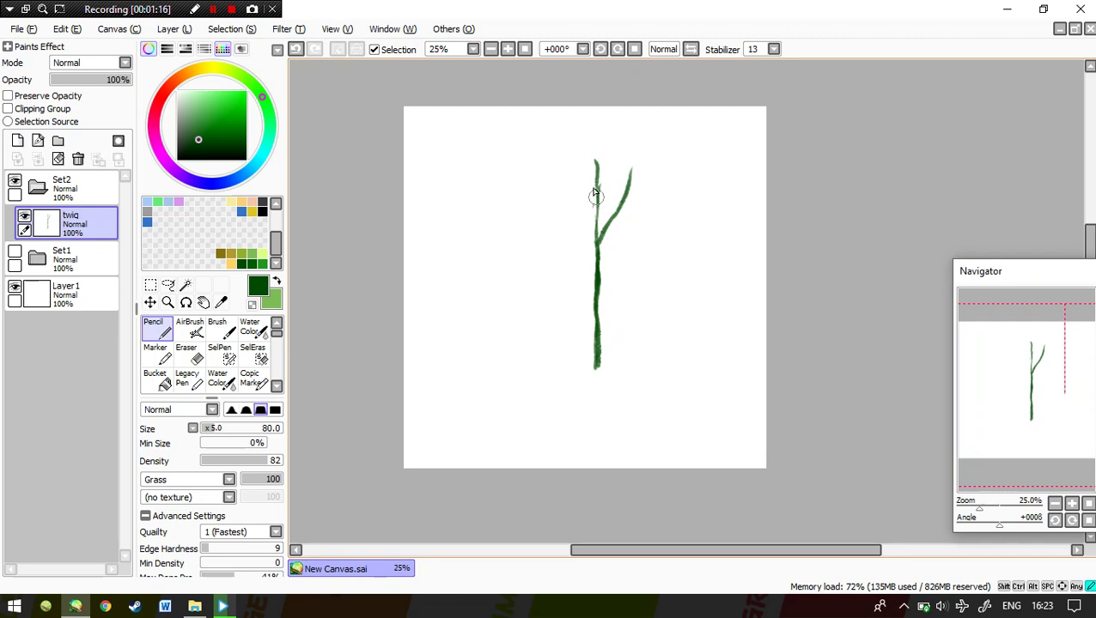
- Thicken the trunk and add short twigs near the treetop and forks on both side branches
mouse_move(612, 138)
mouse_down()
mouse_move(600, 150)
mouse_move(599, 221)
mouse_up()
drag(597, 263, 598, 313)
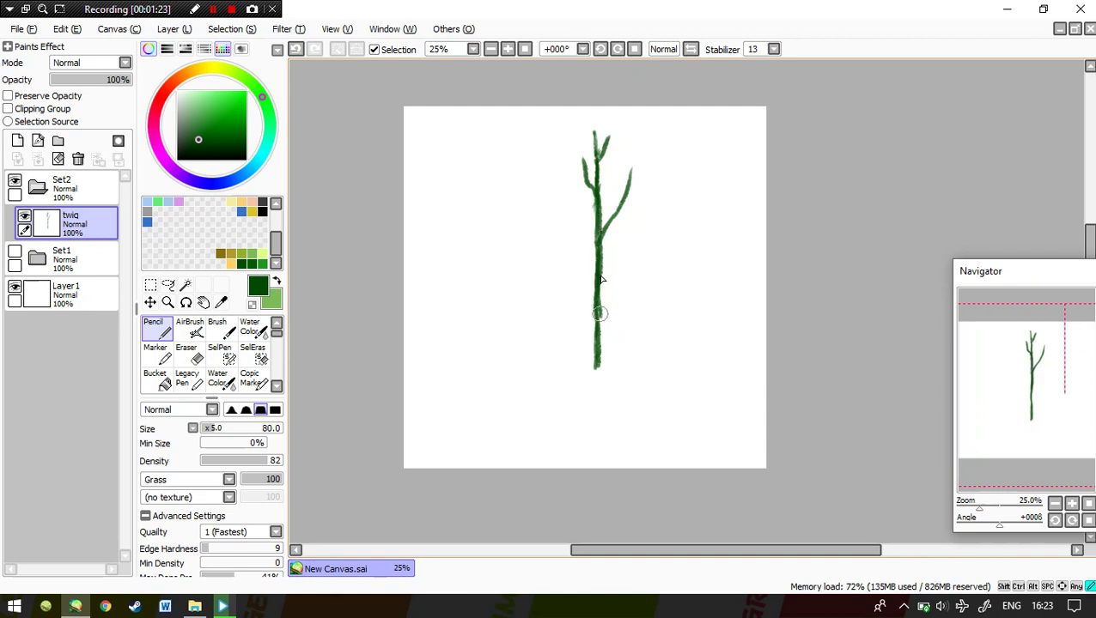
drag(599, 365, 598, 372)
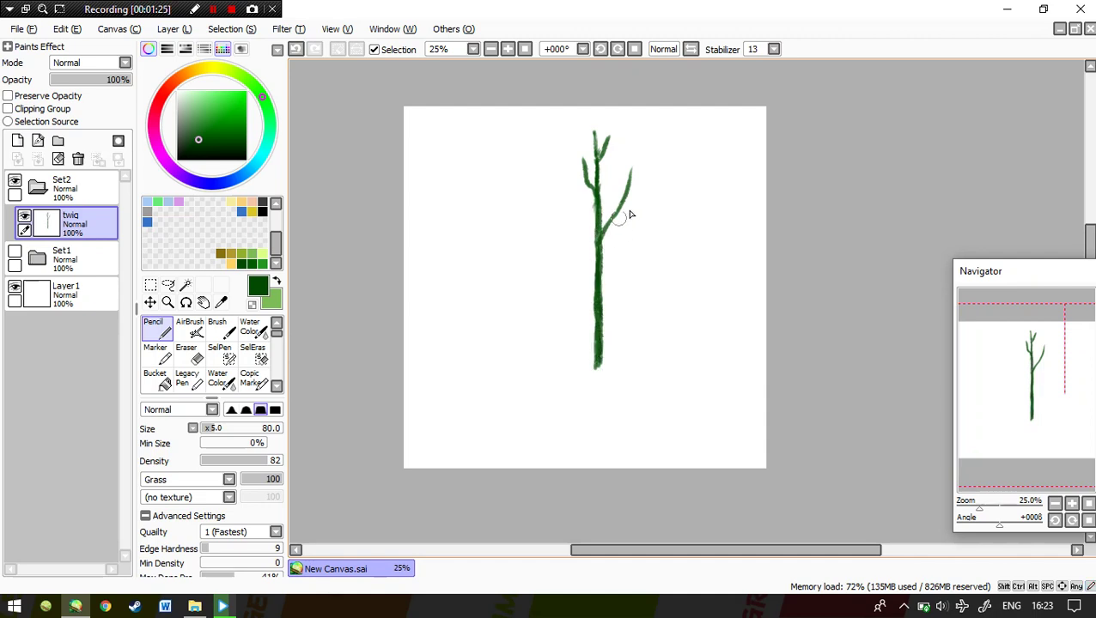
drag(622, 200, 658, 163)
drag(572, 164, 585, 170)
- Move the tree lower on the canvas and complete it with a forked top and spreading roots at the base
ctrl+drag(601, 286, 588, 344)
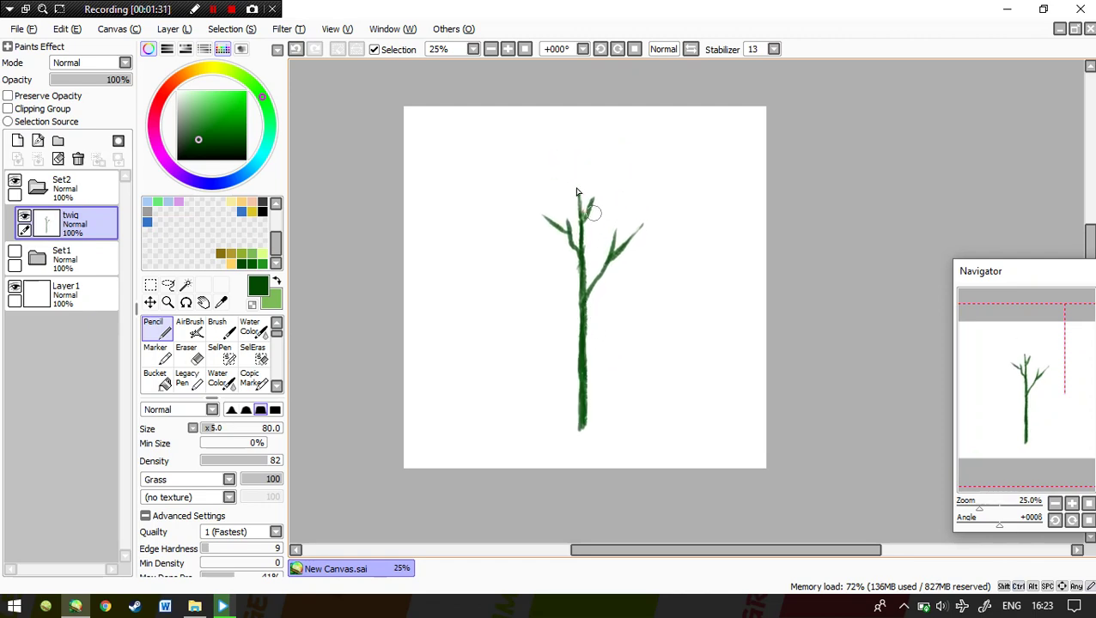
mouse_move(565, 160)
mouse_down()
mouse_move(580, 184)
mouse_move(583, 164)
mouse_move(581, 216)
mouse_up()
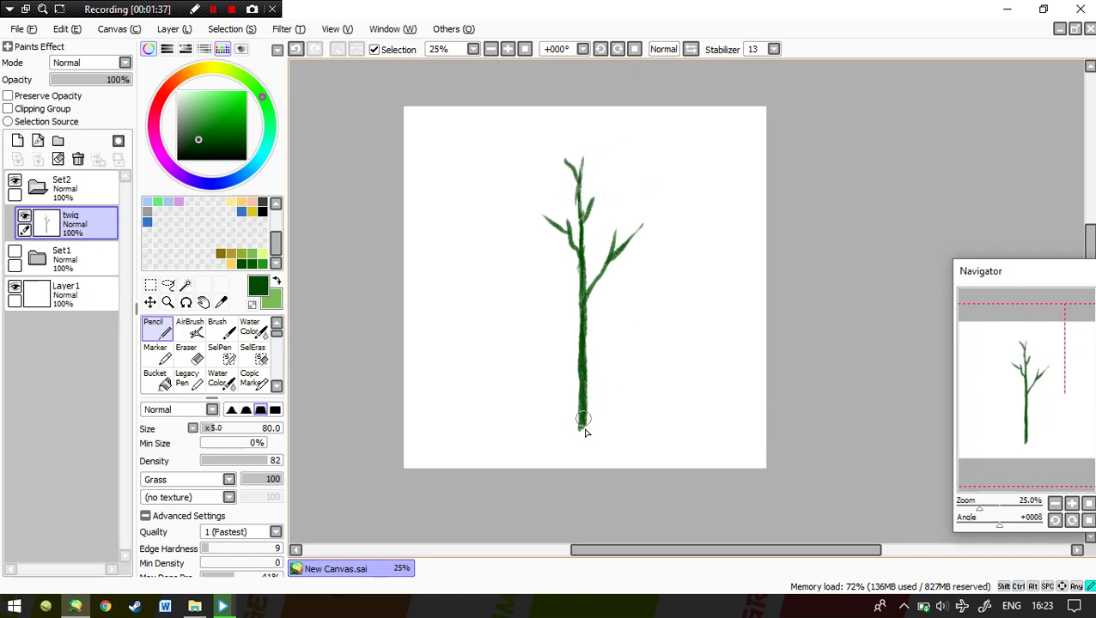
mouse_move(597, 438)
mouse_down()
mouse_move(579, 425)
mouse_move(569, 433)
mouse_move(607, 441)
mouse_up()
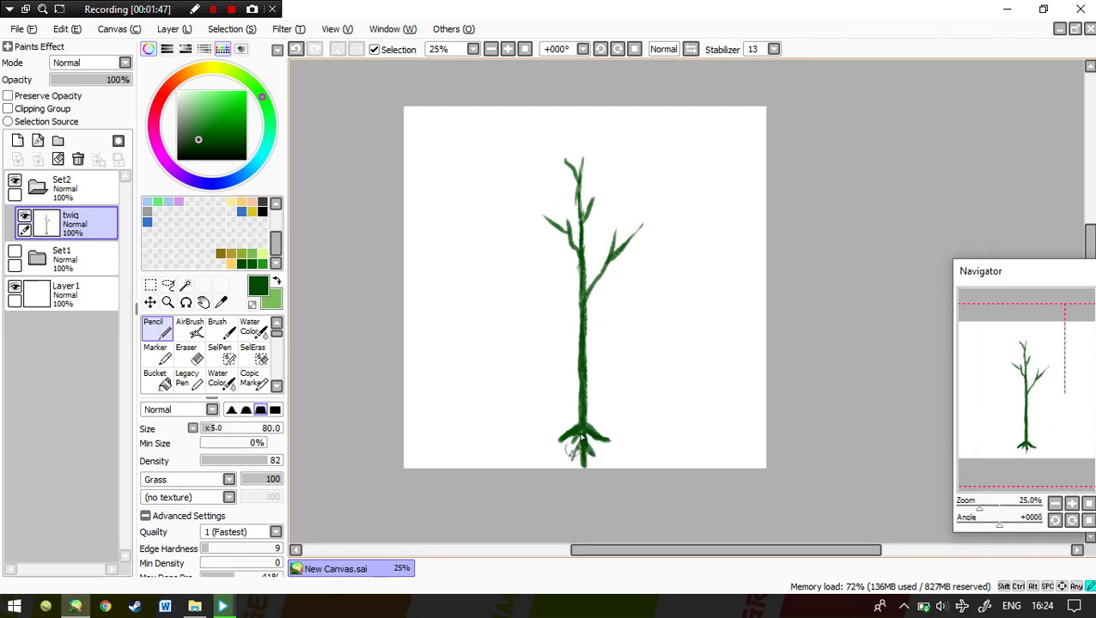
drag(596, 330, 595, 323)
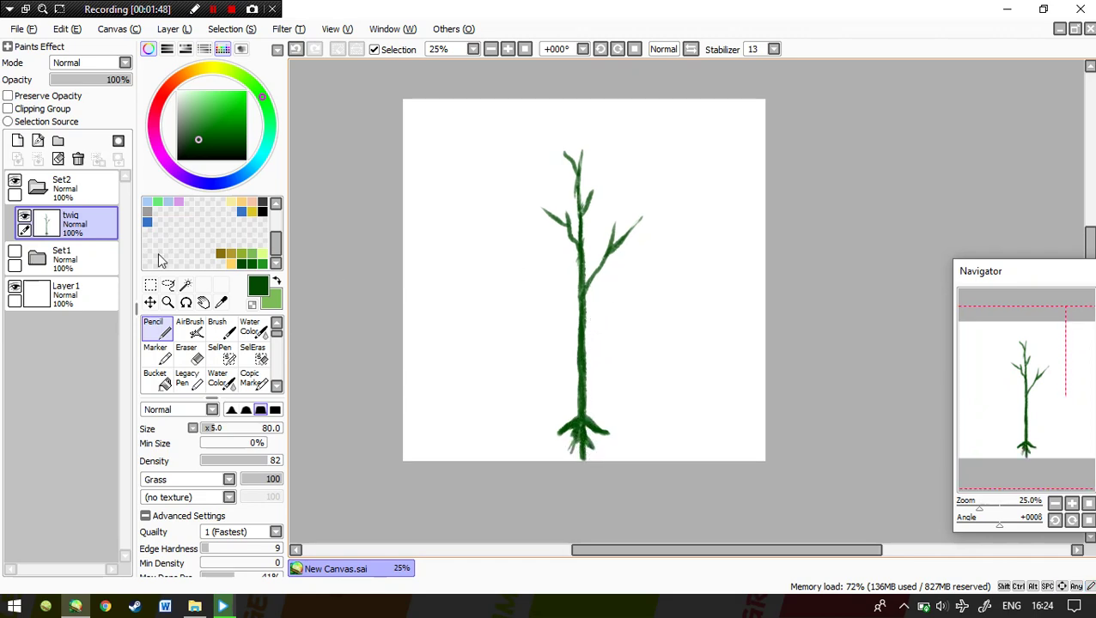
- Create a layer folder above the twig layer inside Set2 and add a new blank layer to it
click(58, 140)
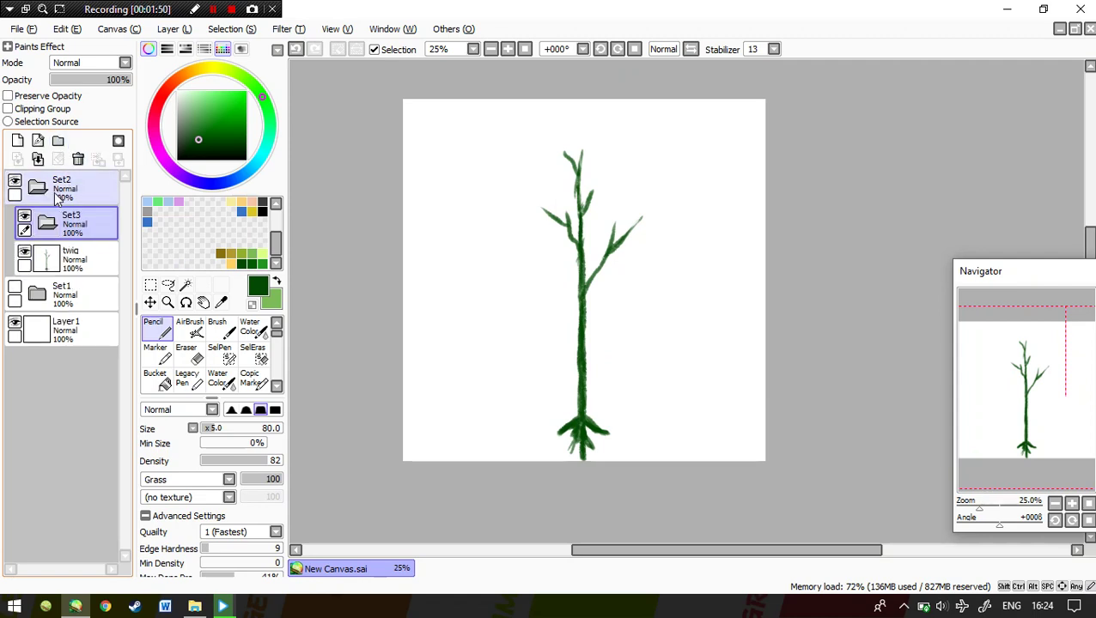
click(17, 140)
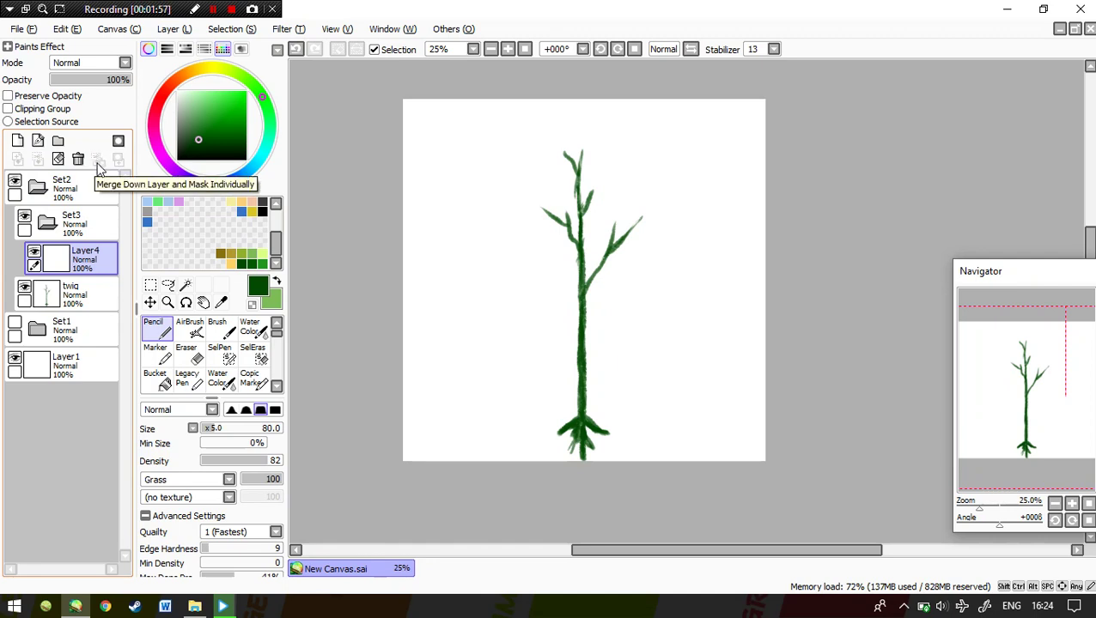
drag(479, 294, 481, 288)
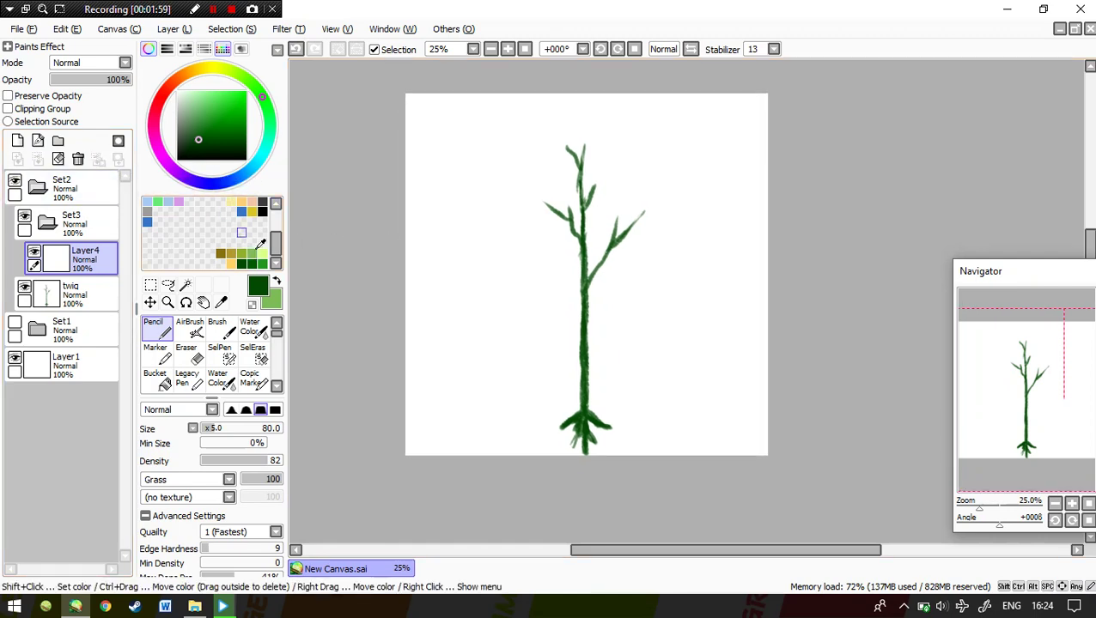
- Set the pencil to bright green at size 350, undo a trial dab and set the edge hardness to 1
click(264, 263)
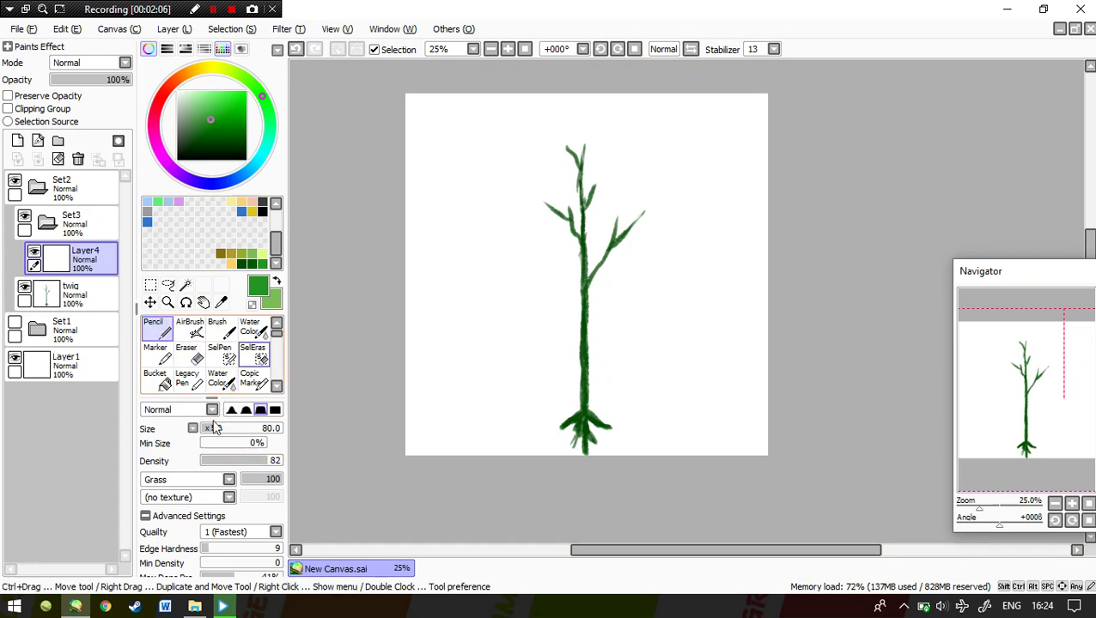
key(bracketright)
key(bracketright)
key(bracketright)
key(bracketright)
key(bracketright)
key(bracketright)
key(bracketright)
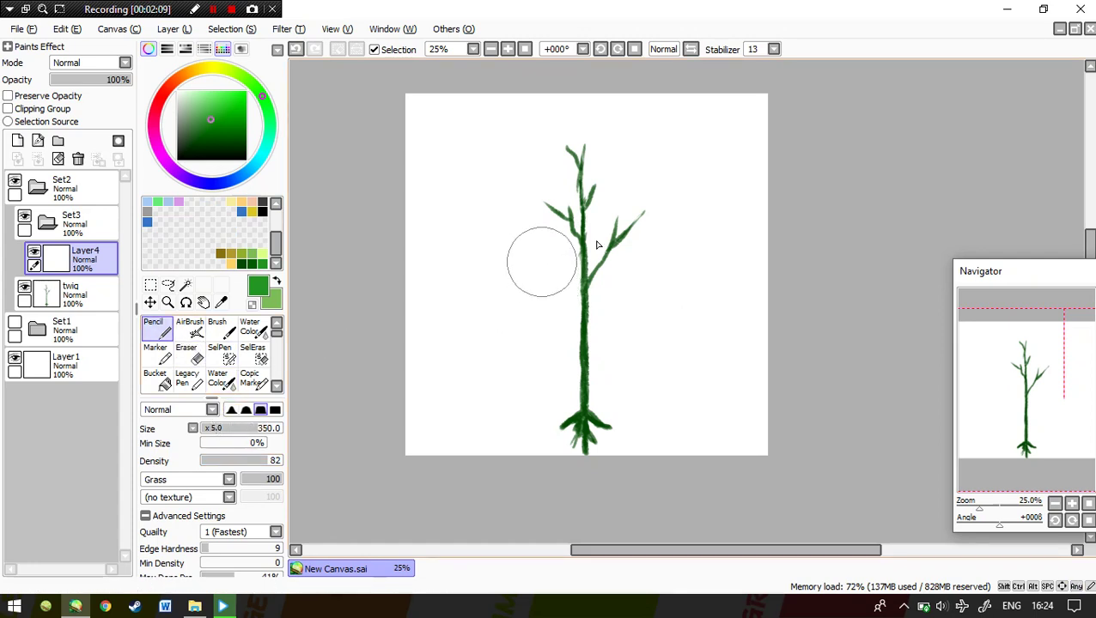
drag(625, 242, 648, 219)
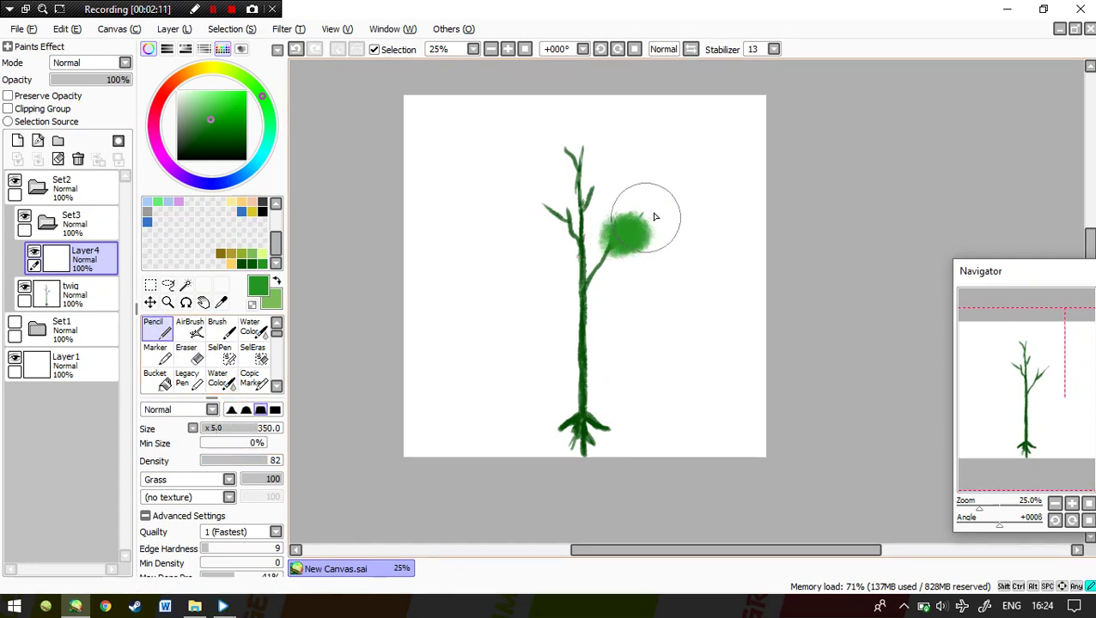
key(ctrl+z)
click(201, 547)
- Paint textured bright green foliage over the branches and up to the treetop on the new layer
mouse_move(633, 237)
mouse_down()
mouse_move(631, 196)
mouse_move(652, 228)
mouse_move(599, 244)
mouse_move(652, 249)
mouse_move(640, 232)
mouse_move(658, 224)
mouse_move(645, 218)
mouse_move(653, 215)
mouse_move(599, 223)
mouse_move(609, 194)
mouse_move(604, 205)
mouse_move(627, 212)
mouse_move(596, 203)
mouse_move(579, 228)
mouse_move(515, 213)
mouse_move(590, 205)
mouse_move(546, 199)
mouse_move(573, 163)
mouse_move(560, 186)
mouse_move(612, 175)
mouse_move(567, 167)
mouse_move(567, 130)
mouse_move(571, 154)
mouse_move(586, 151)
mouse_move(587, 122)
mouse_move(591, 167)
mouse_move(604, 167)
mouse_move(595, 212)
mouse_move(598, 225)
mouse_move(611, 221)
mouse_move(574, 104)
mouse_move(611, 171)
mouse_move(581, 186)
mouse_move(609, 168)
mouse_move(593, 215)
mouse_move(637, 240)
mouse_move(581, 215)
mouse_move(571, 185)
mouse_move(593, 128)
mouse_move(604, 191)
mouse_move(620, 185)
mouse_move(625, 196)
mouse_move(543, 191)
mouse_move(550, 219)
mouse_move(519, 234)
mouse_move(599, 246)
mouse_up()
key(space)
drag(668, 201, 664, 186)
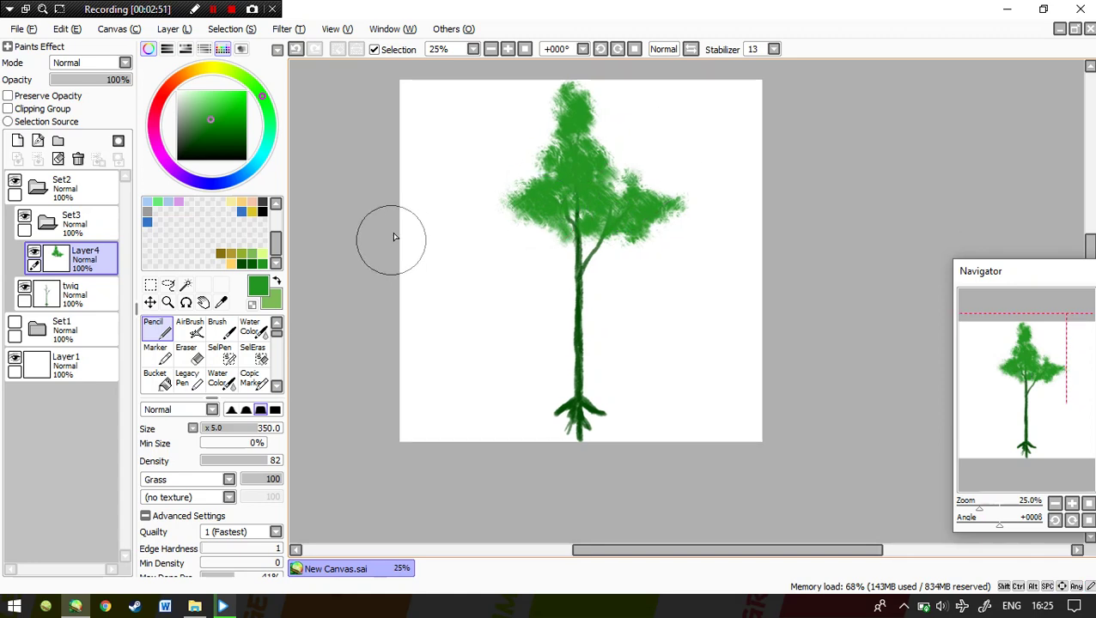
- Make the bottom Layer1 active and change the drawing colour to black
click(67, 365)
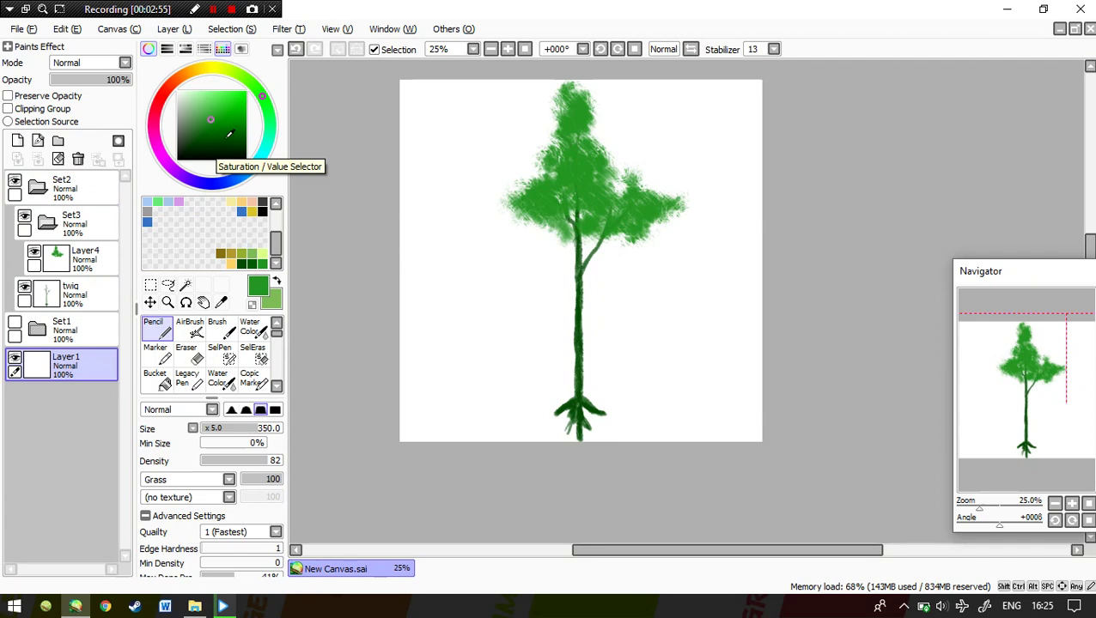
key(x)
drag(211, 126, 177, 160)
drag(527, 226, 569, 209)
- Set the pencil to size 35 with an edge hardness of 26
key([)
key([)
key(bracketleft)
key(bracketleft)
key(bracketleft)
key(bracketleft)
key(bracketleft)
key(bracketleft)
key(bracketleft)
key(bracketleft)
key(bracketleft)
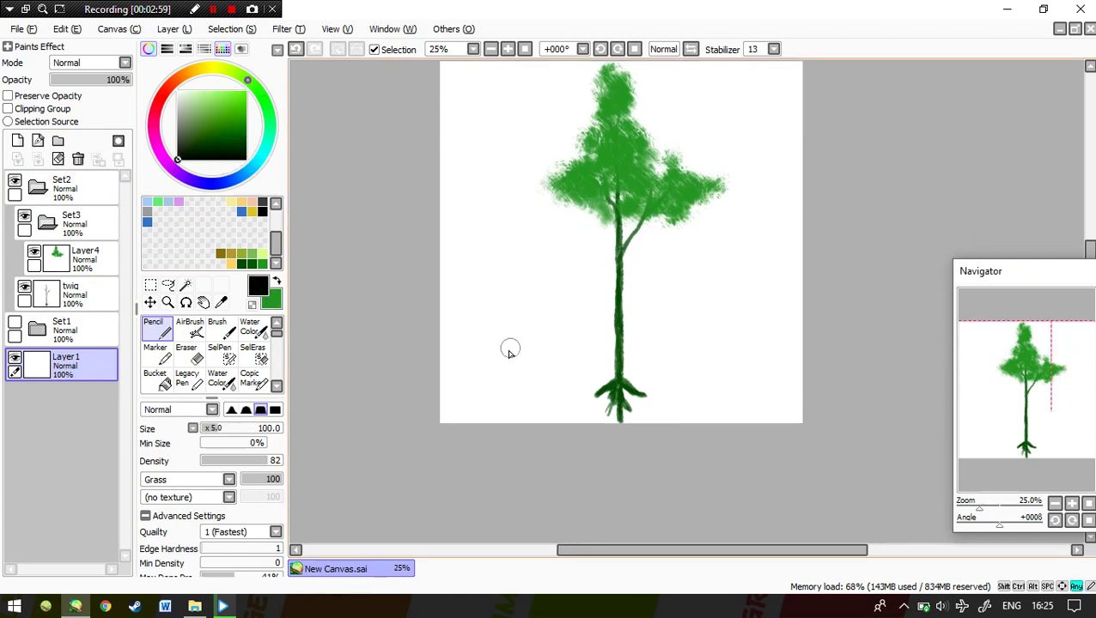
drag(215, 552, 223, 550)
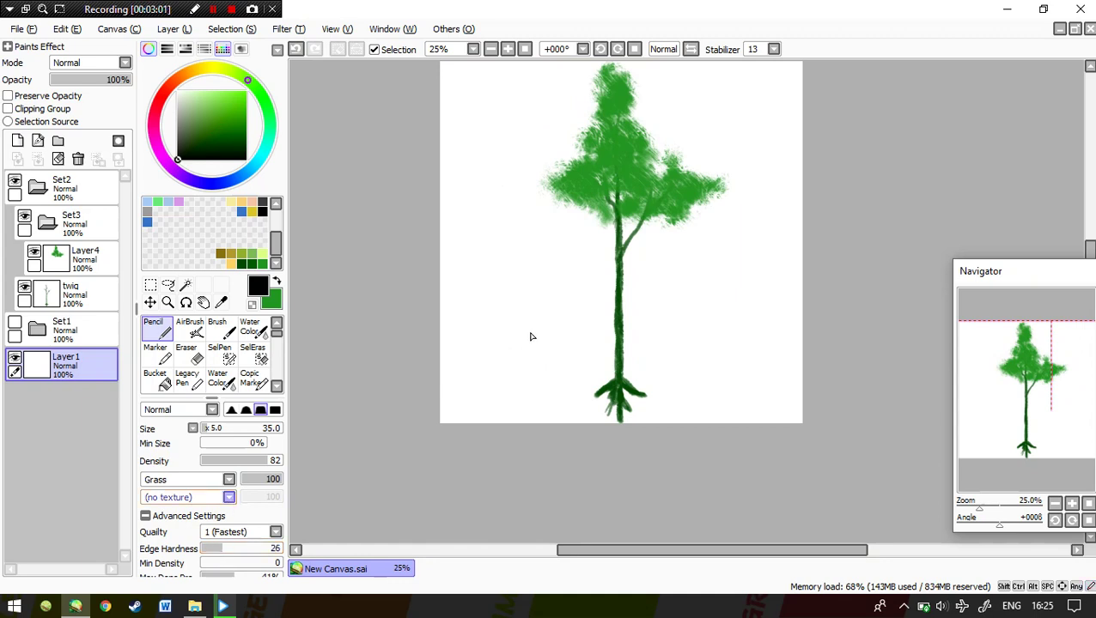
- Sketch a simple outline tree left of the painted one, with a trunk, two branches, a tall crown and an oval leaf cluster
drag(502, 378, 501, 268)
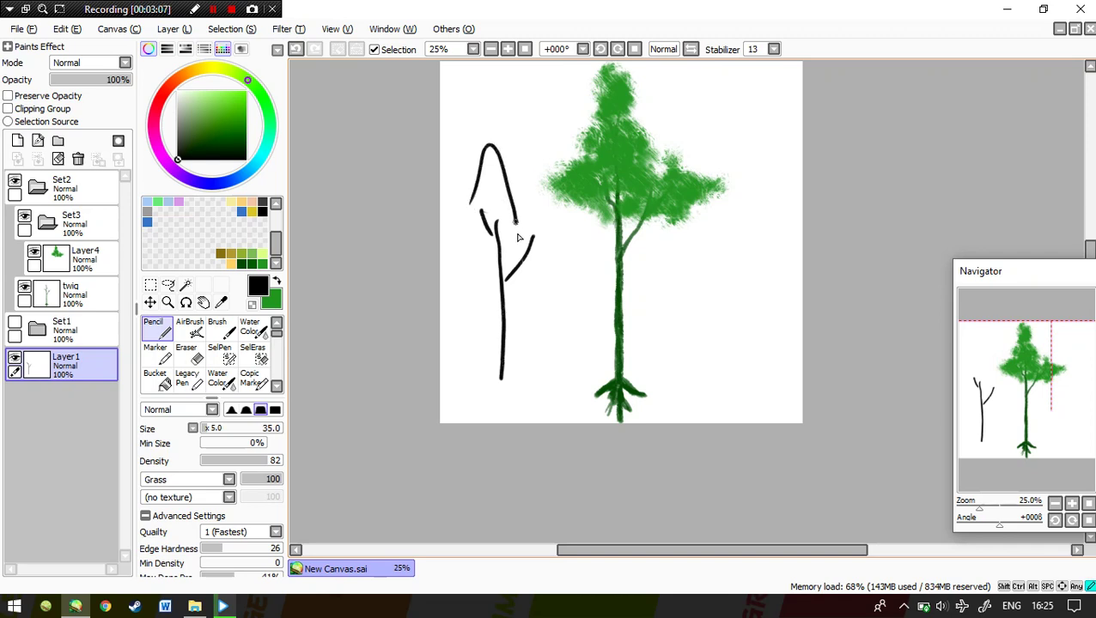
drag(479, 202, 470, 245)
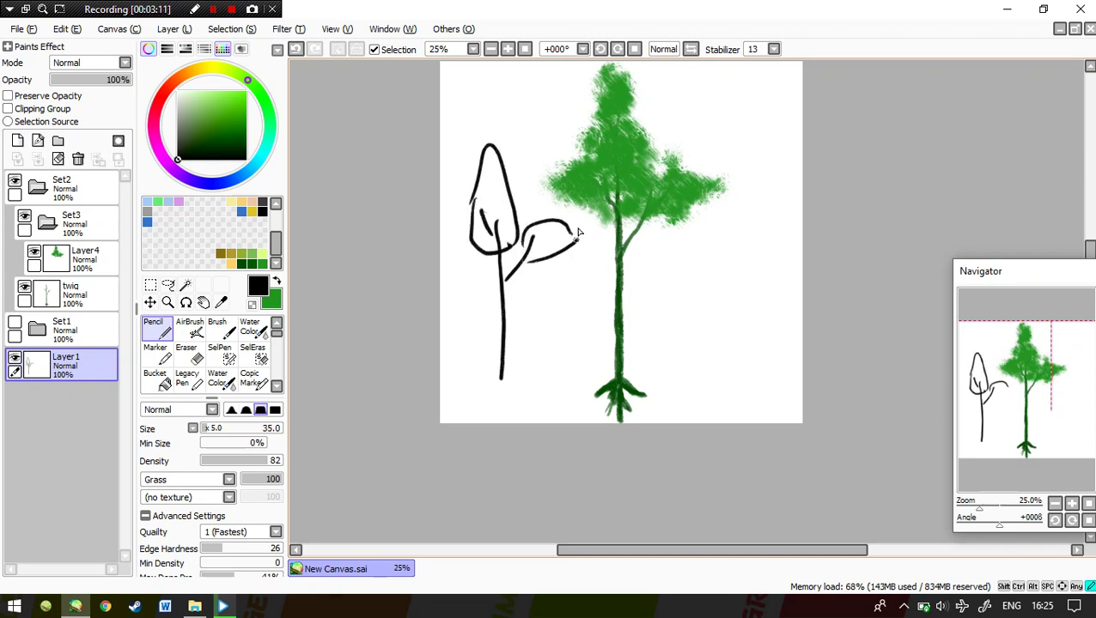
drag(578, 241, 551, 254)
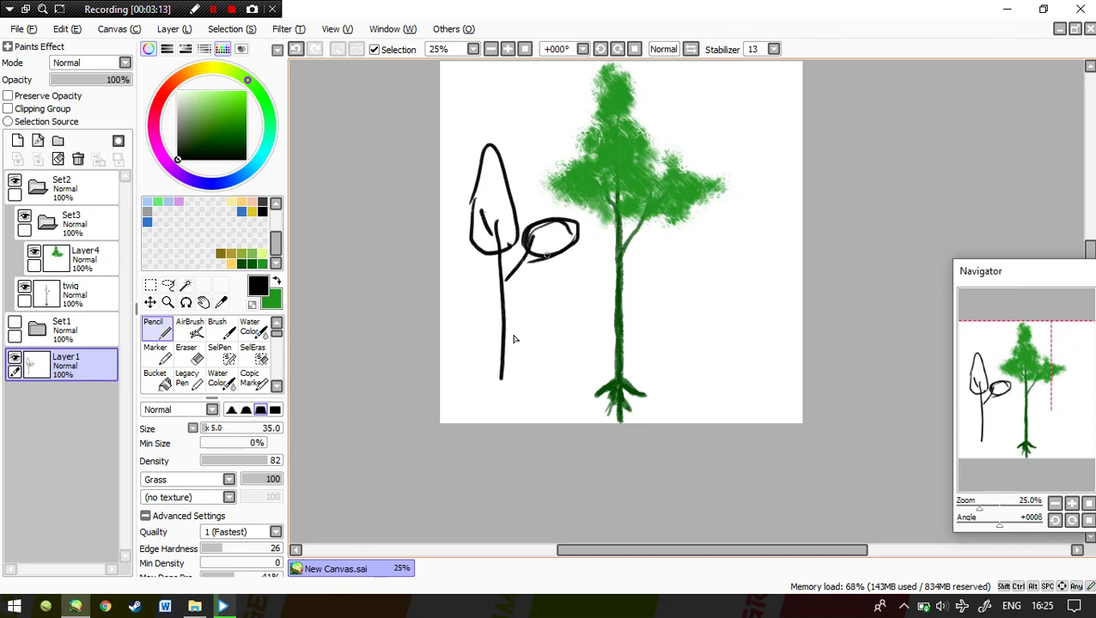
- Add short roots to the outline tree and label it "basic" with an arrow
drag(543, 304, 521, 305)
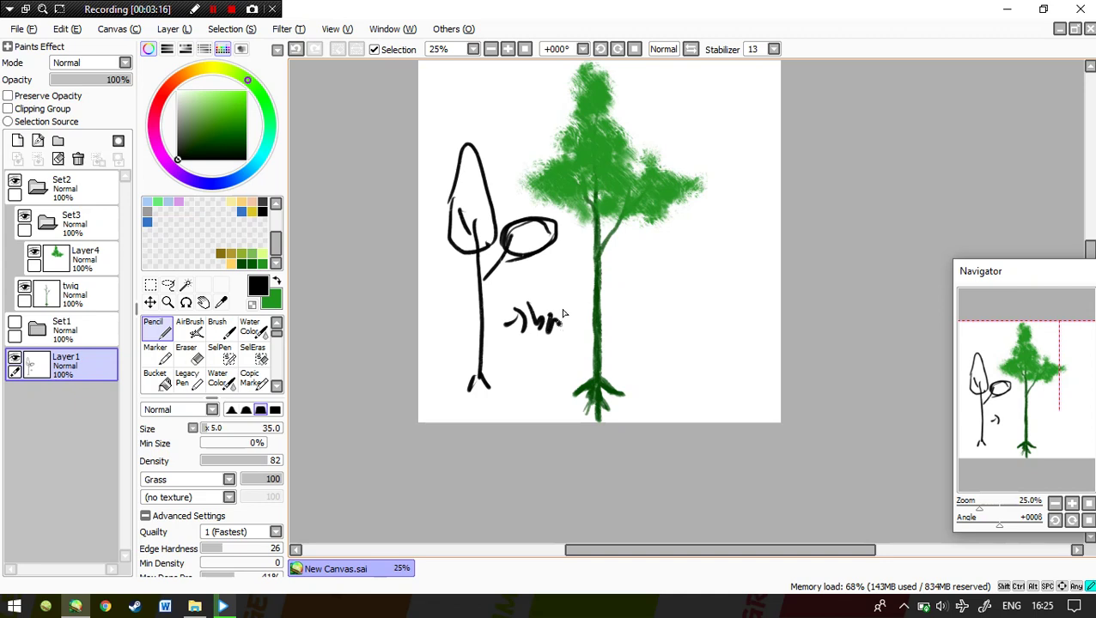
drag(591, 321, 590, 325)
drag(540, 240, 543, 244)
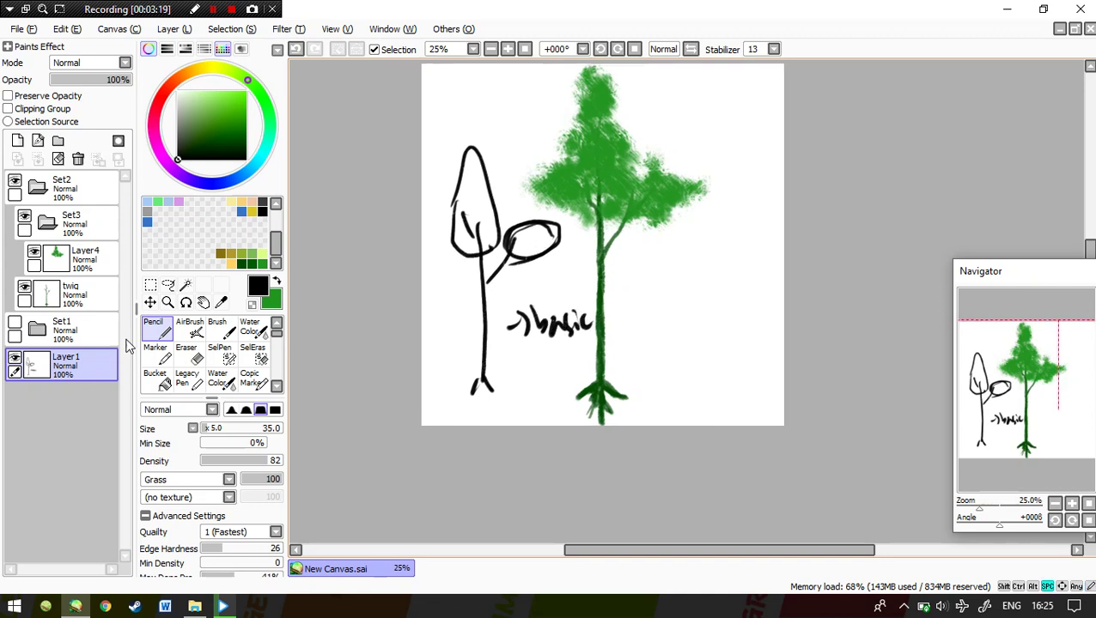
- Hide the sketch on Layer1 and add a new layer clipped to the foliage on Layer4
click(15, 359)
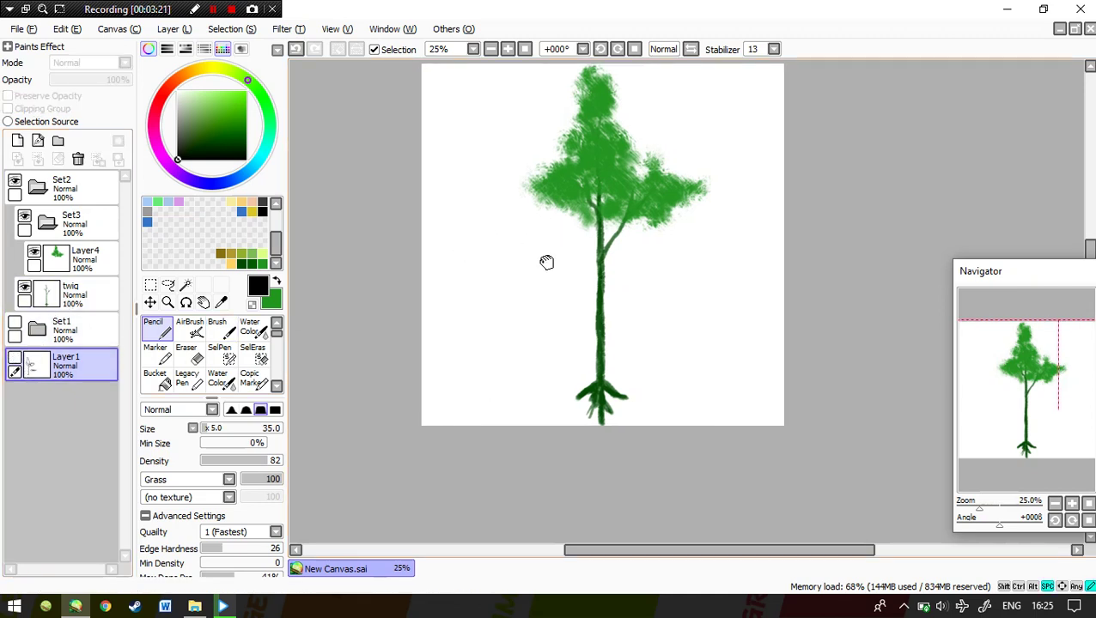
scroll(548, 237, up, 1)
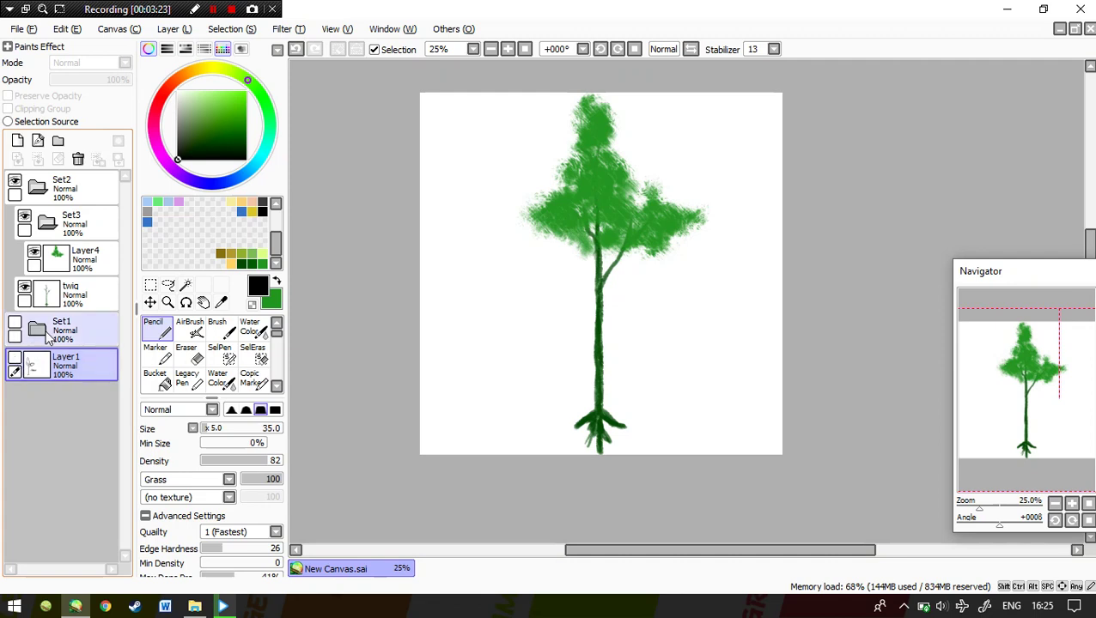
click(85, 261)
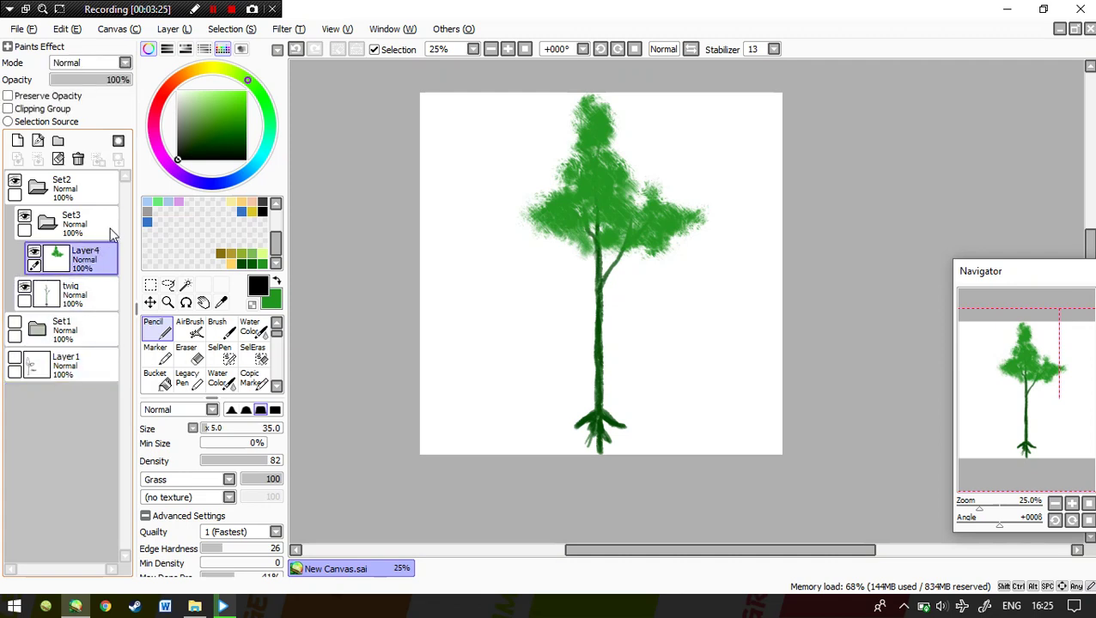
click(17, 140)
click(38, 108)
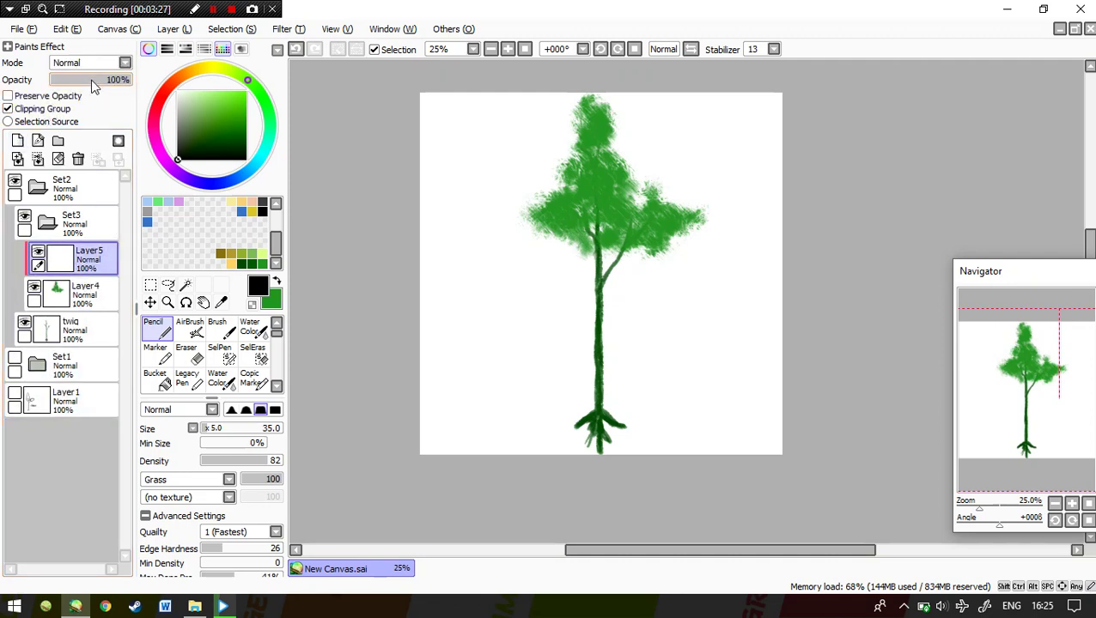
- Shade the crown and side clusters of the foliage with dark green pencil strokes at size 300
click(252, 264)
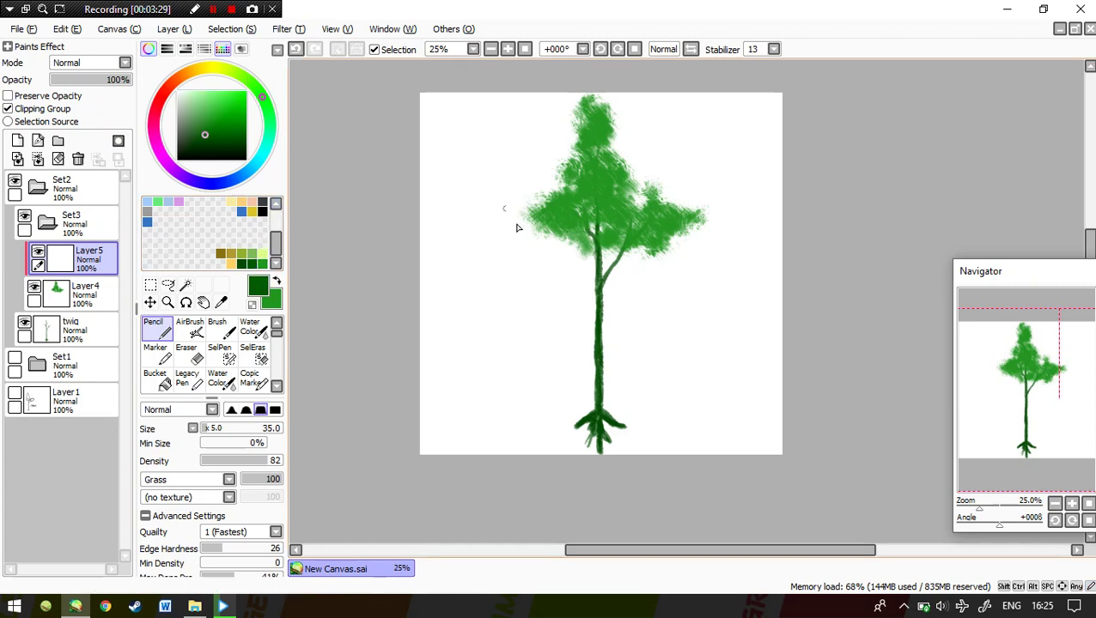
key(bracketright)
key(bracketright)
key(bracketright)
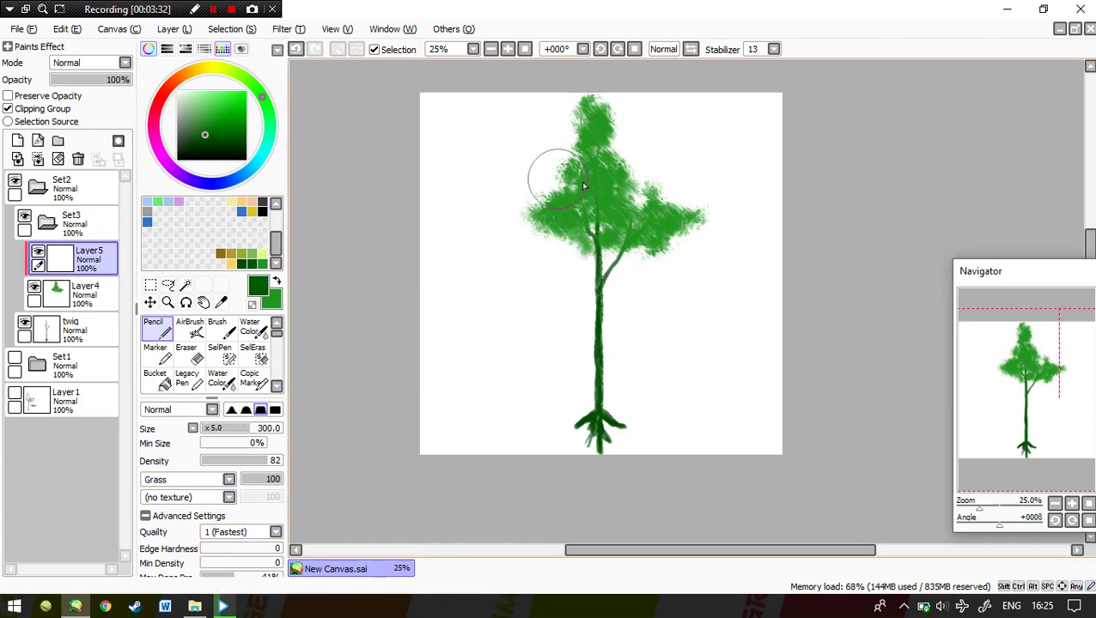
drag(569, 199, 543, 223)
mouse_move(576, 165)
mouse_down()
mouse_move(587, 94)
mouse_move(590, 125)
mouse_up()
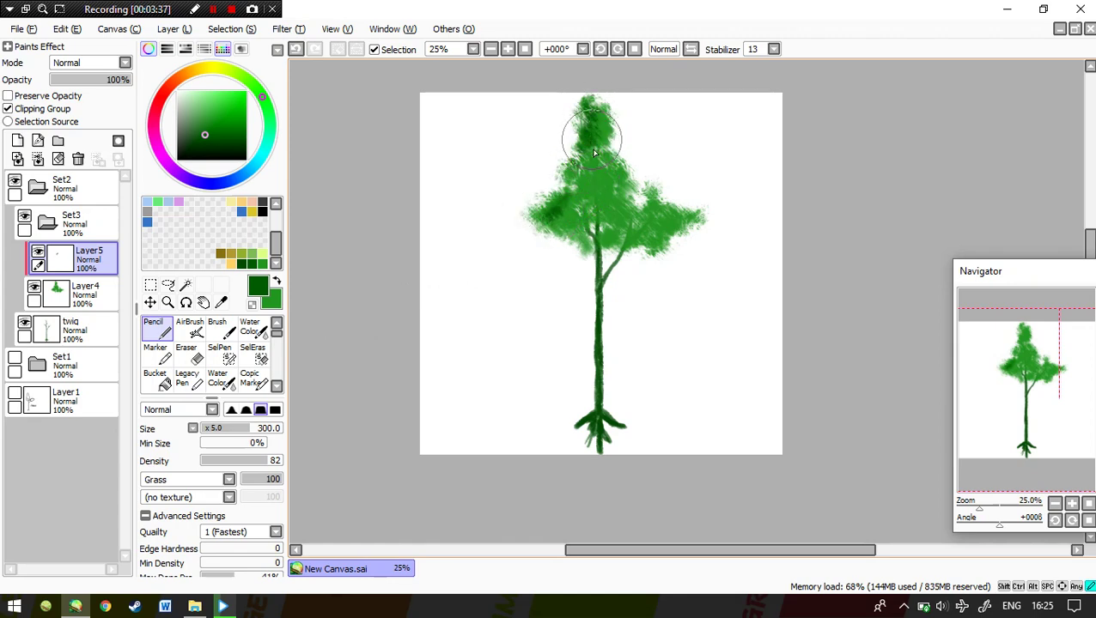
drag(582, 190, 594, 194)
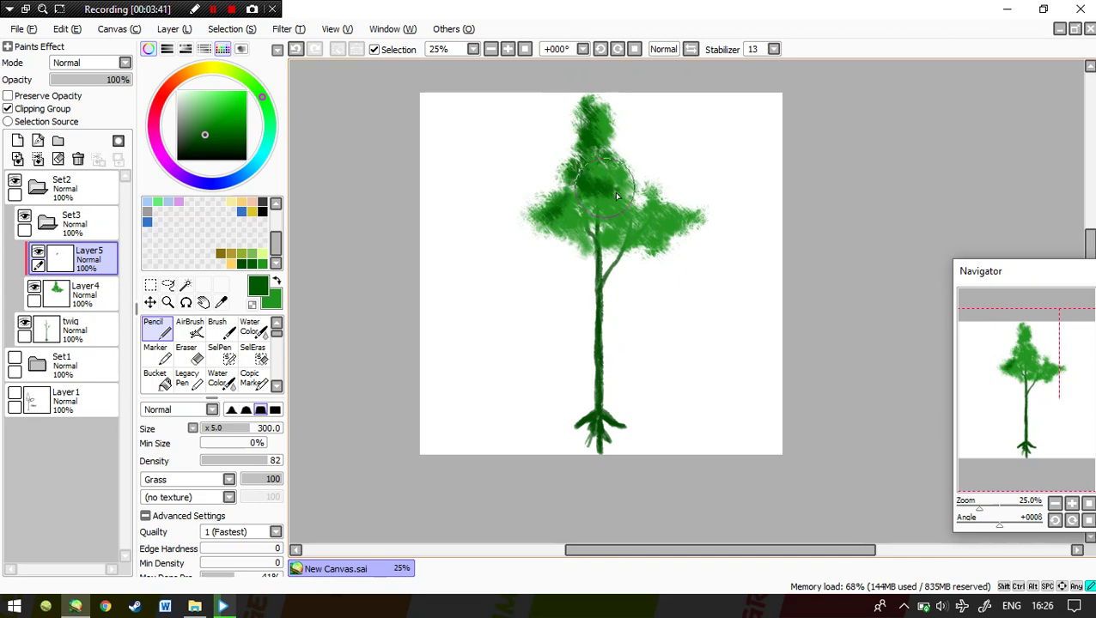
mouse_move(539, 209)
mouse_down()
mouse_move(554, 230)
mouse_move(572, 221)
mouse_move(615, 237)
mouse_up()
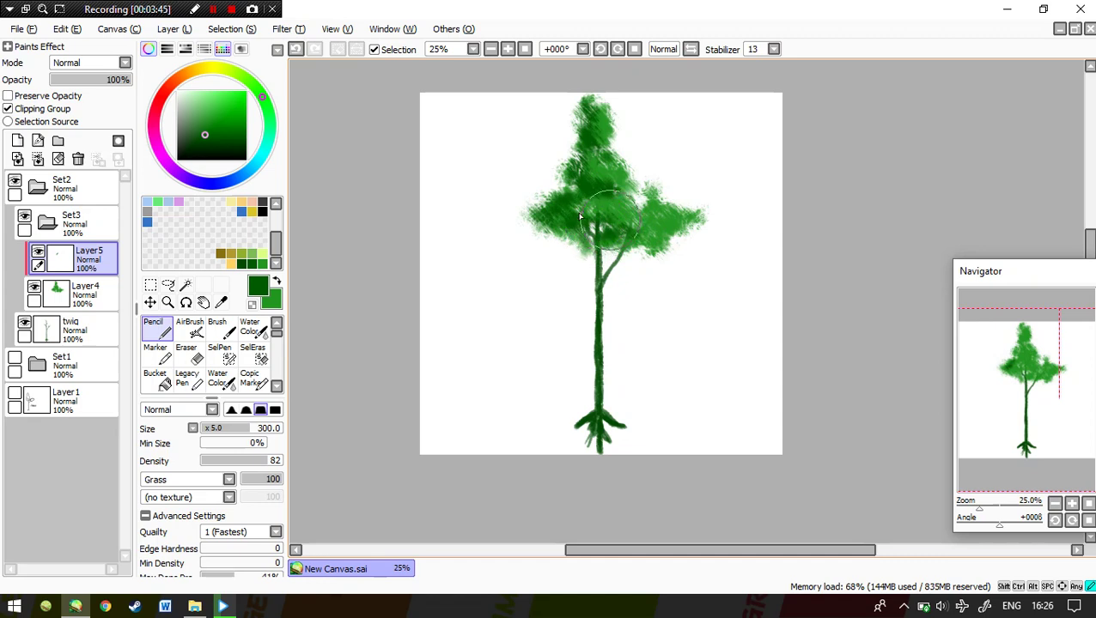
scroll(641, 232, up, 1)
mouse_move(608, 208)
mouse_down()
mouse_move(649, 220)
mouse_move(694, 205)
mouse_move(638, 206)
mouse_move(642, 194)
mouse_move(622, 173)
mouse_move(644, 149)
mouse_move(611, 206)
mouse_move(635, 219)
mouse_move(605, 230)
mouse_move(641, 224)
mouse_move(538, 231)
mouse_move(653, 235)
mouse_move(583, 228)
mouse_move(591, 298)
mouse_up()
key(space)
mouse_move(566, 146)
mouse_down()
mouse_move(568, 113)
mouse_move(555, 176)
mouse_move(584, 183)
mouse_move(544, 189)
mouse_move(540, 215)
mouse_move(585, 230)
mouse_up()
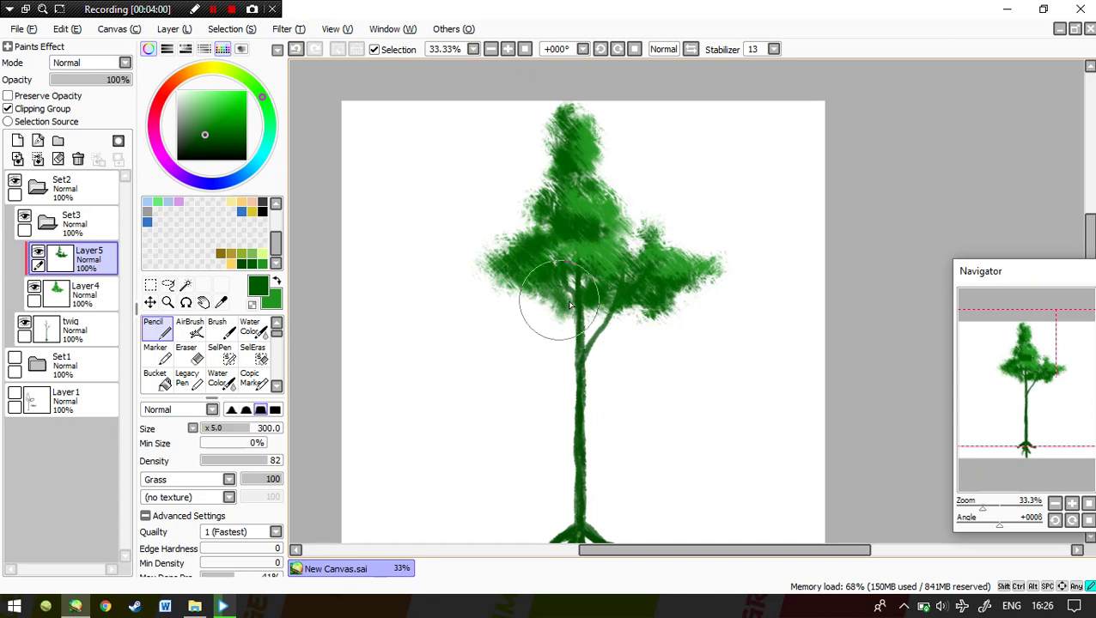
- Add another clipped layer above Layer5 and set its blending mode to Multiply
click(17, 140)
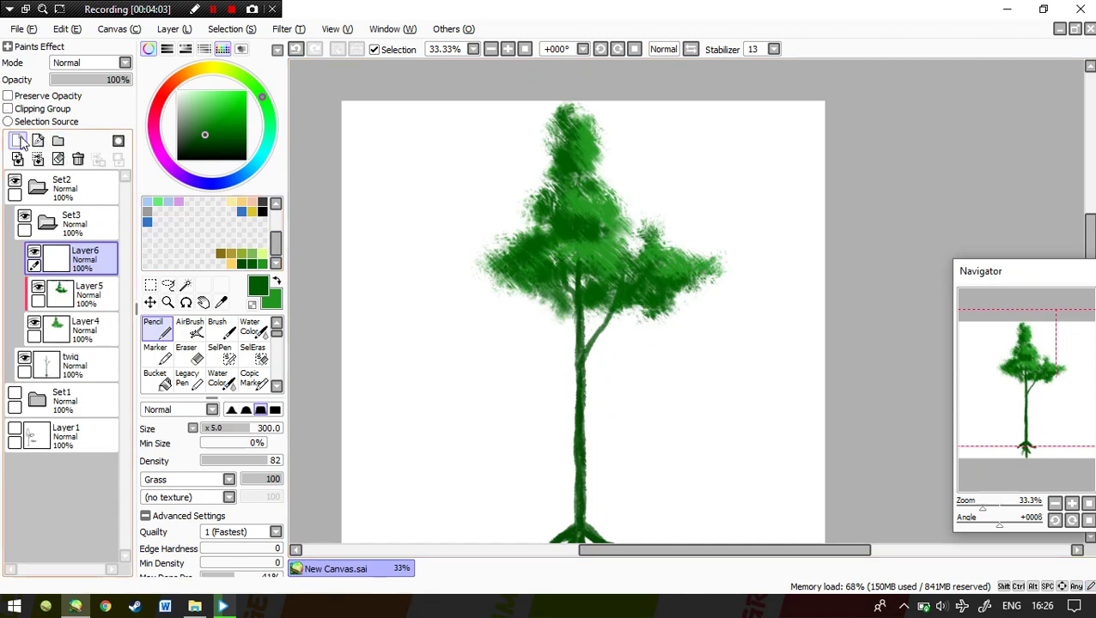
click(41, 108)
click(120, 64)
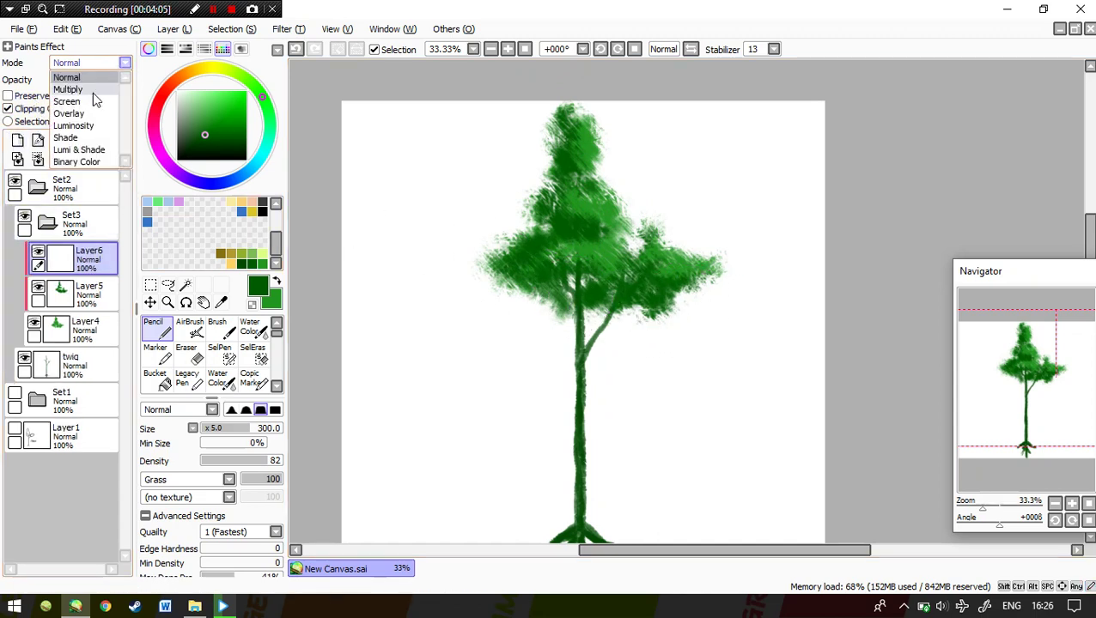
click(77, 86)
- Paint deeper shadows over the darkest parts of the foliage with a darker green
click(241, 263)
mouse_move(550, 117)
mouse_down()
mouse_move(564, 152)
mouse_move(549, 180)
mouse_move(574, 174)
mouse_move(581, 158)
mouse_move(577, 148)
mouse_move(546, 219)
mouse_move(587, 230)
mouse_move(558, 225)
mouse_move(574, 210)
mouse_move(541, 206)
mouse_move(564, 228)
mouse_move(505, 259)
mouse_move(496, 273)
mouse_move(546, 258)
mouse_move(501, 280)
mouse_move(527, 254)
mouse_move(502, 283)
mouse_move(541, 277)
mouse_move(512, 265)
mouse_move(530, 262)
mouse_move(566, 289)
mouse_move(567, 275)
mouse_move(571, 294)
mouse_move(592, 304)
mouse_move(559, 300)
mouse_move(560, 290)
mouse_move(613, 270)
mouse_move(618, 295)
mouse_move(632, 295)
mouse_move(619, 282)
mouse_move(648, 279)
mouse_move(659, 296)
mouse_move(627, 314)
mouse_move(681, 303)
mouse_move(626, 308)
mouse_move(684, 288)
mouse_move(662, 292)
mouse_move(648, 218)
mouse_up()
key(Page_Down)
- Set the pencil to size 40 with an edge hardness of 28
key(bracketleft)
key(bracketleft)
key(bracketleft)
key(bracketleft)
key(bracketleft)
key(bracketleft)
key(bracketleft)
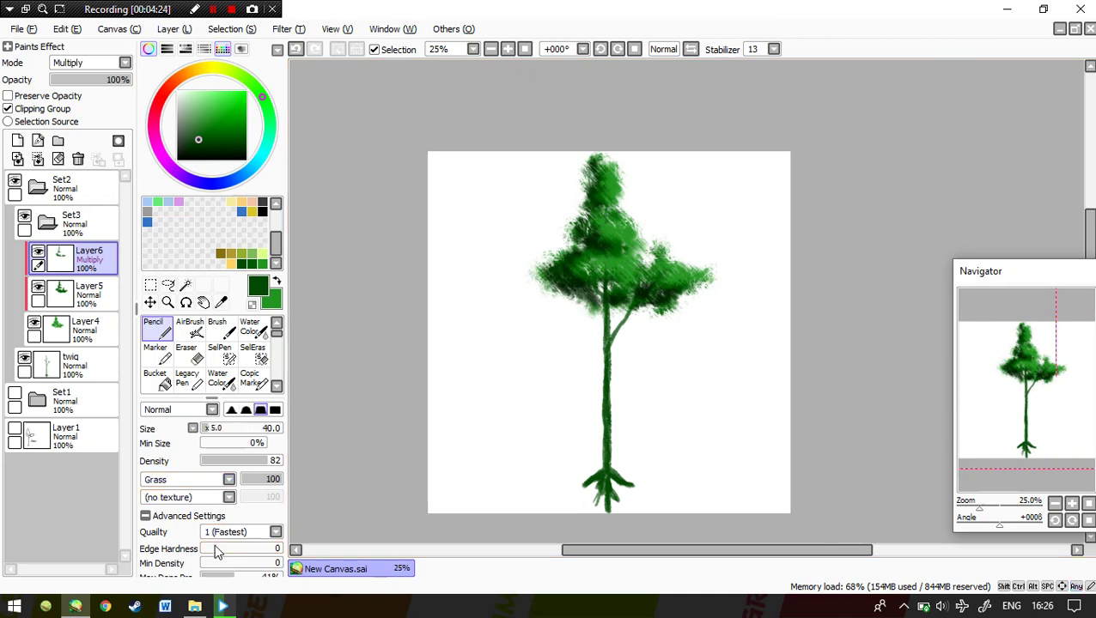
scroll(379, 346, up, 1)
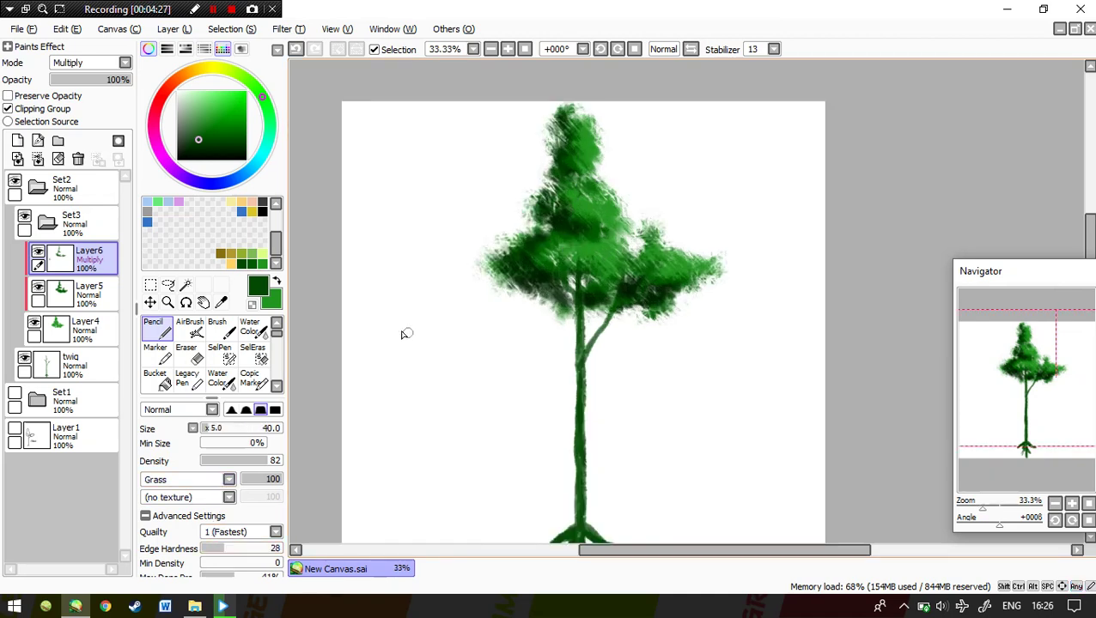
- Add a new layer above all layer sets and write the note "too dark" beside the tree
click(86, 432)
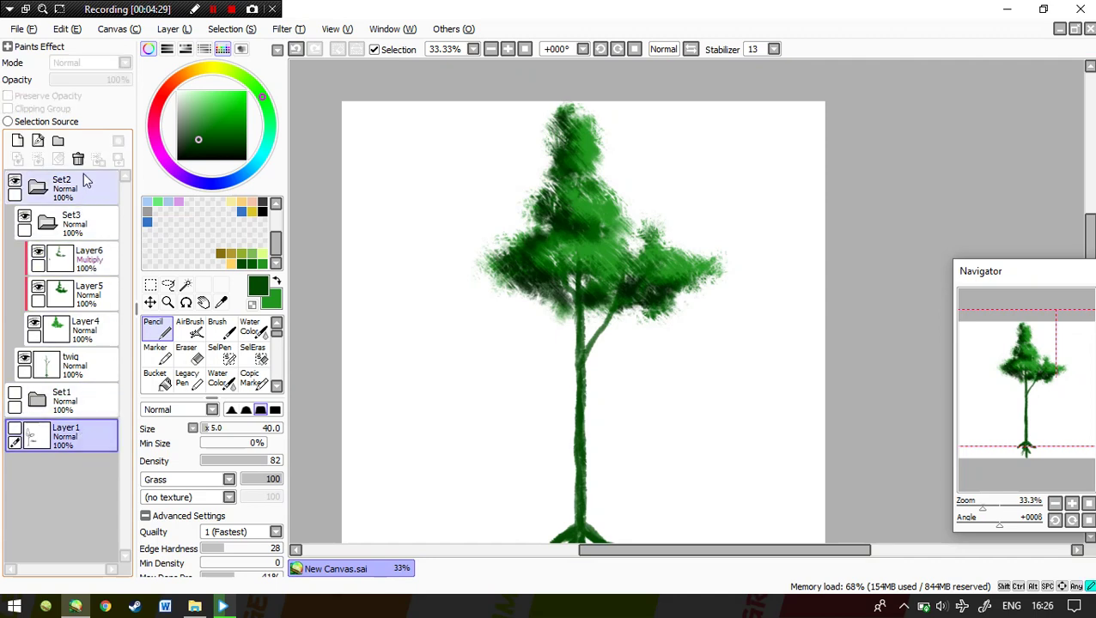
click(84, 181)
click(17, 140)
drag(57, 215, 86, 175)
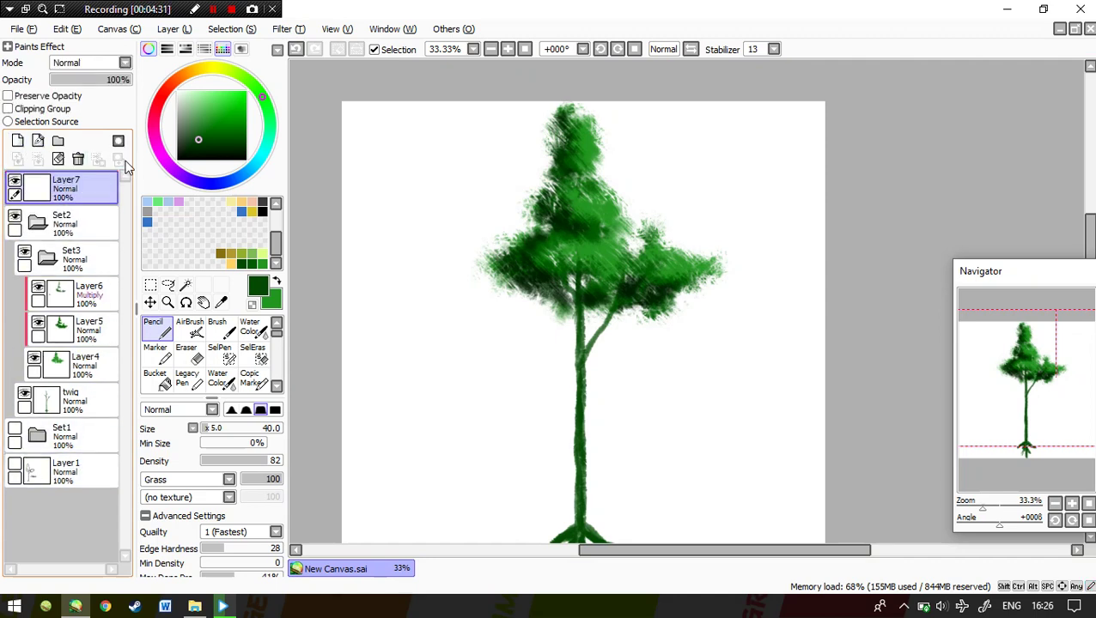
drag(371, 326, 386, 343)
key(ctrl+z)
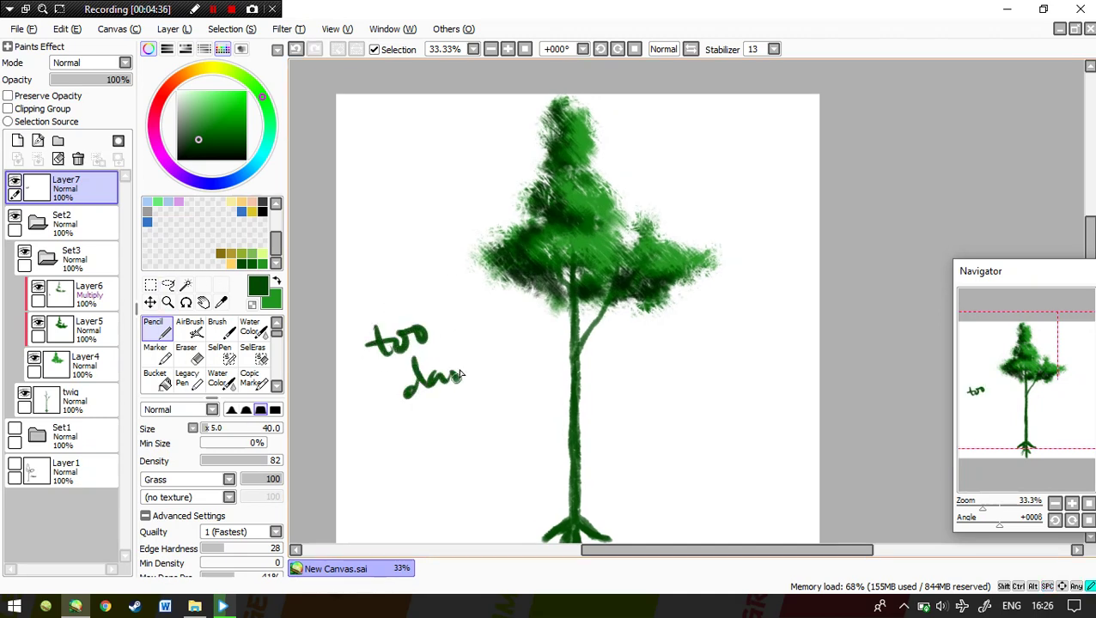
- Raise the luminescence of the Multiply shadow layer to +28 with Hue and Saturation
click(86, 294)
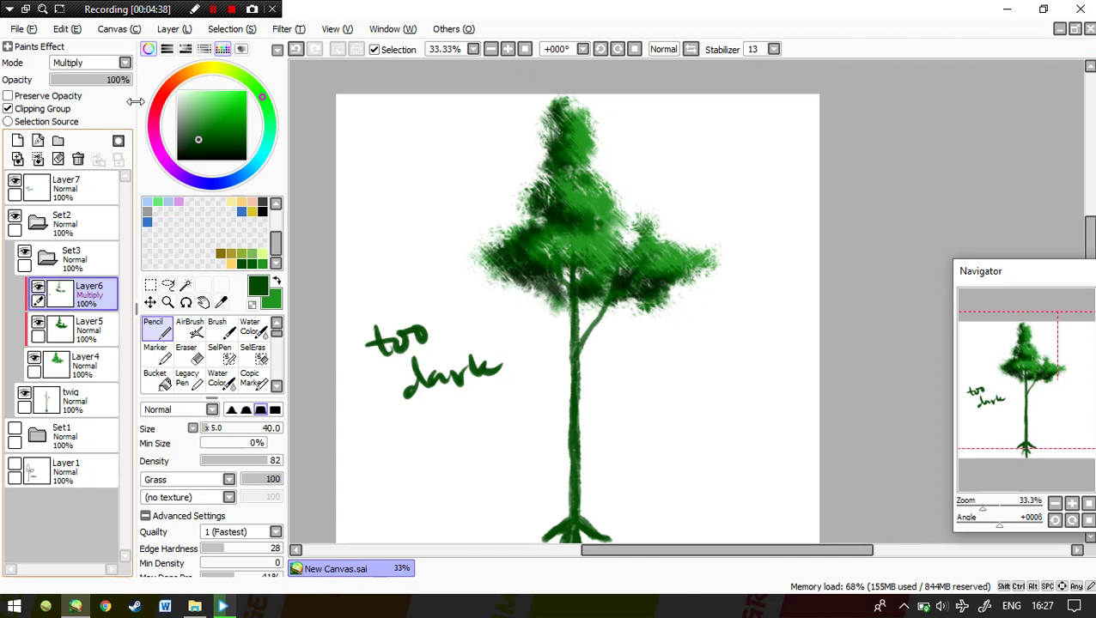
key(ctrl+u)
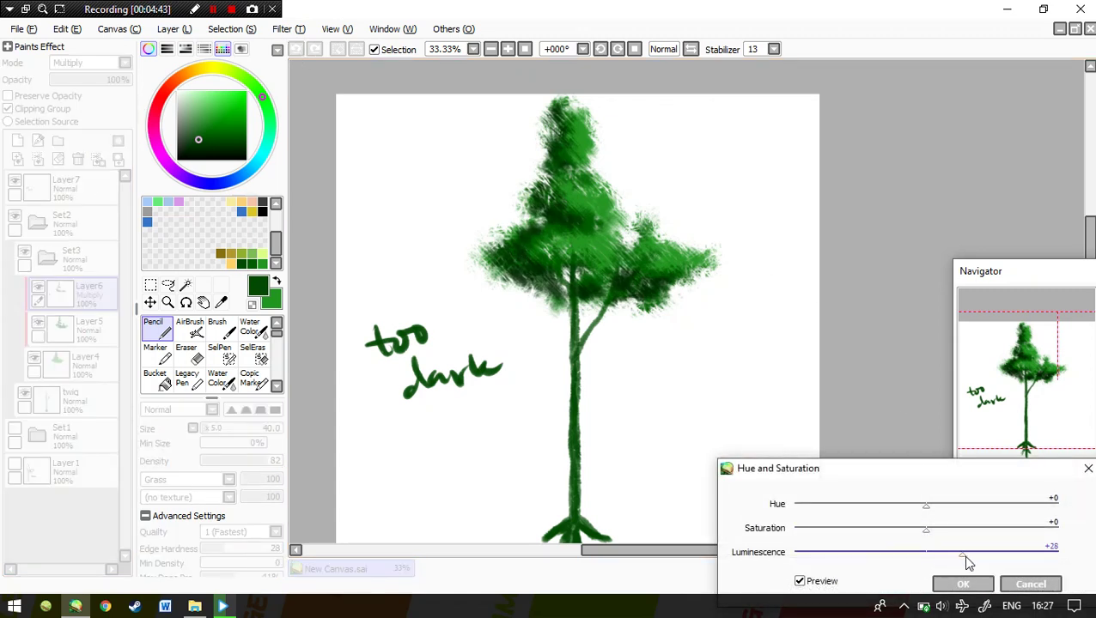
click(963, 584)
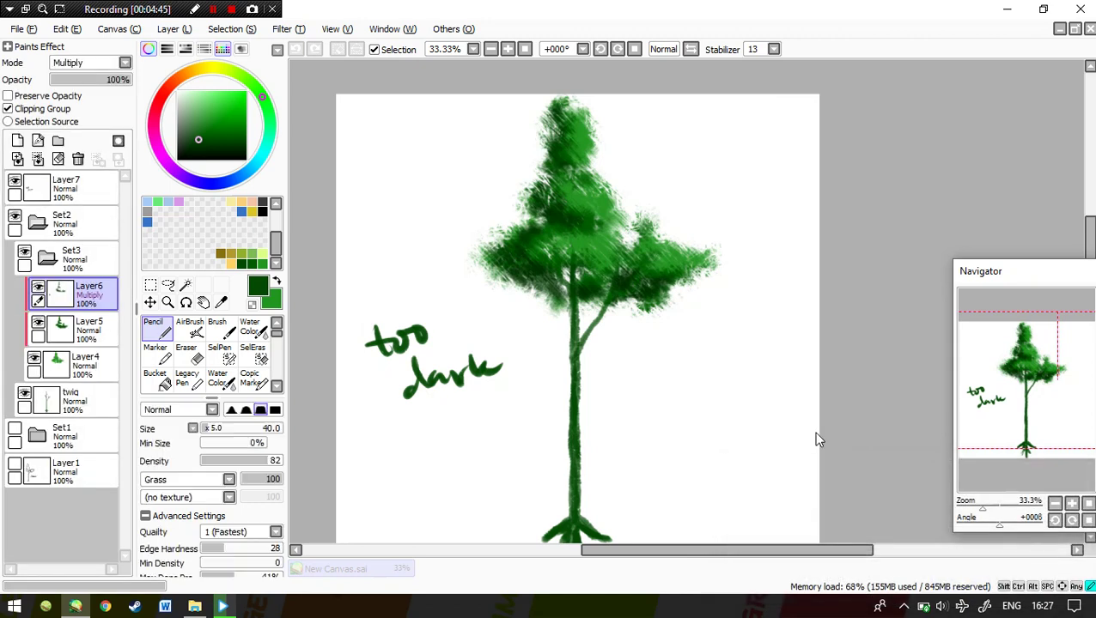
- Lasso the "too dark" note, erase it from Layer7 and clear the selection
drag(592, 331, 605, 294)
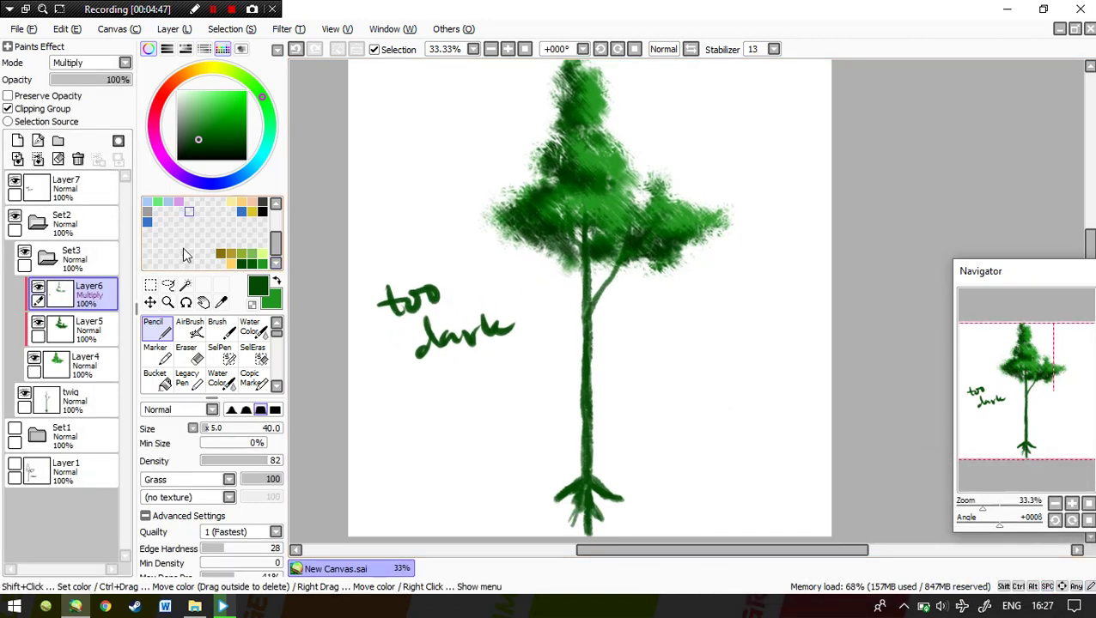
click(167, 285)
mouse_move(392, 281)
mouse_down()
mouse_move(427, 290)
mouse_move(412, 286)
mouse_up()
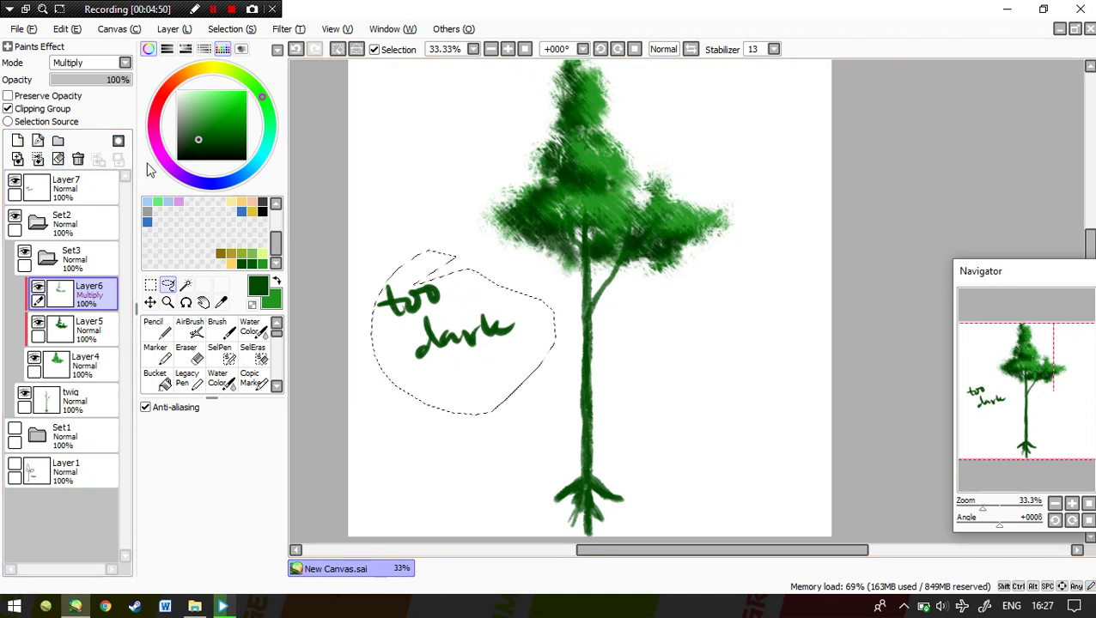
click(51, 187)
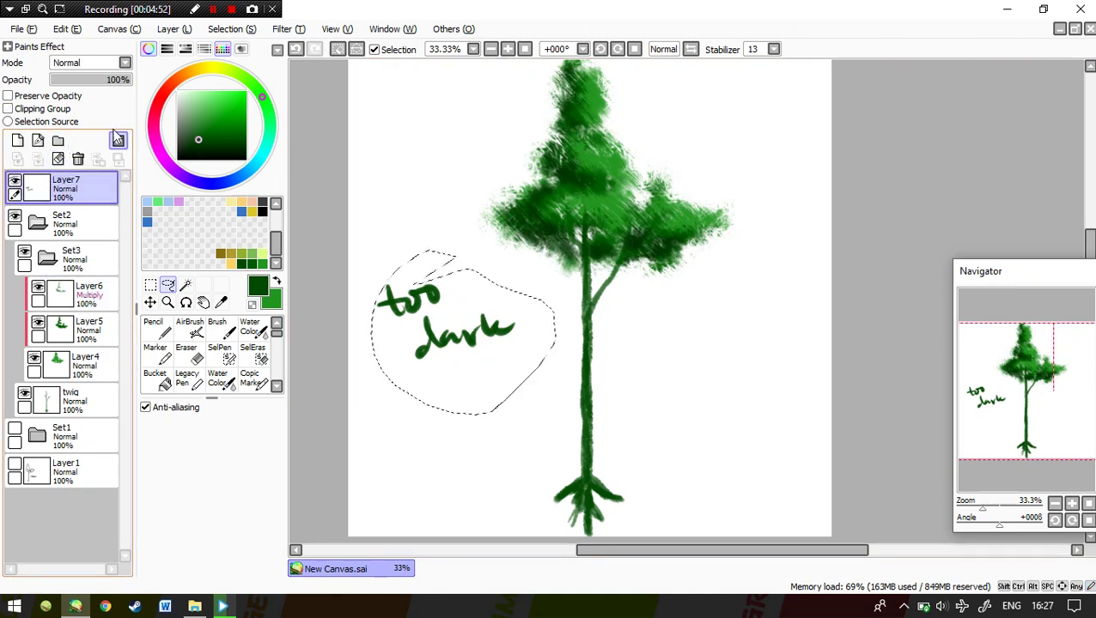
click(58, 159)
click(338, 49)
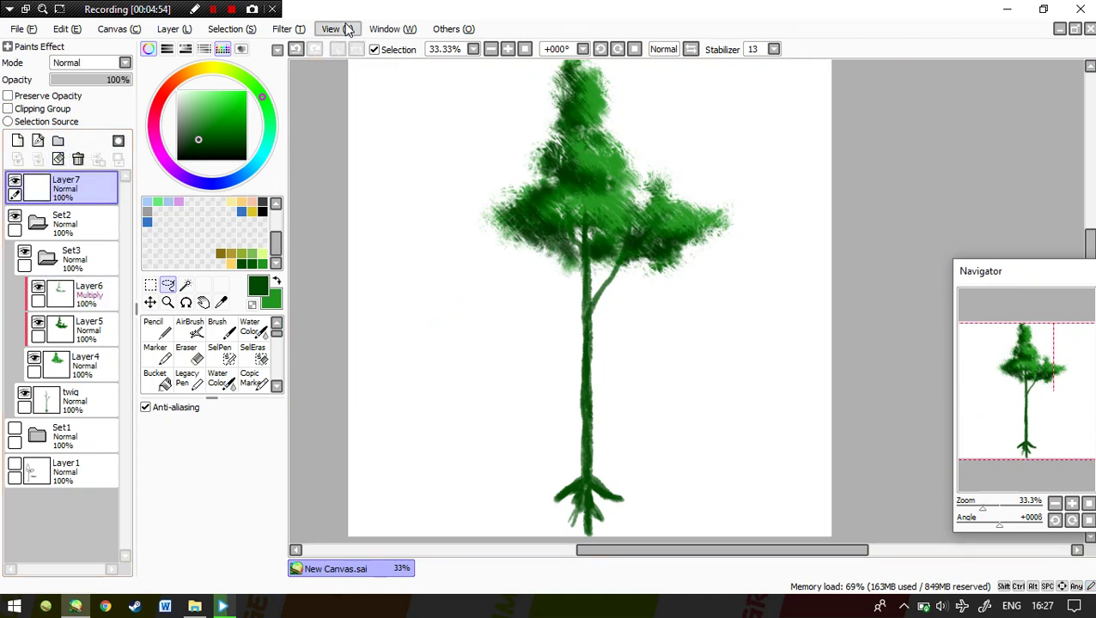
- Return to the Pencil and add a clipped layer in Luminosity mode above the Multiply layer
key(space)
drag(509, 194, 510, 184)
drag(608, 202, 592, 254)
key(n)
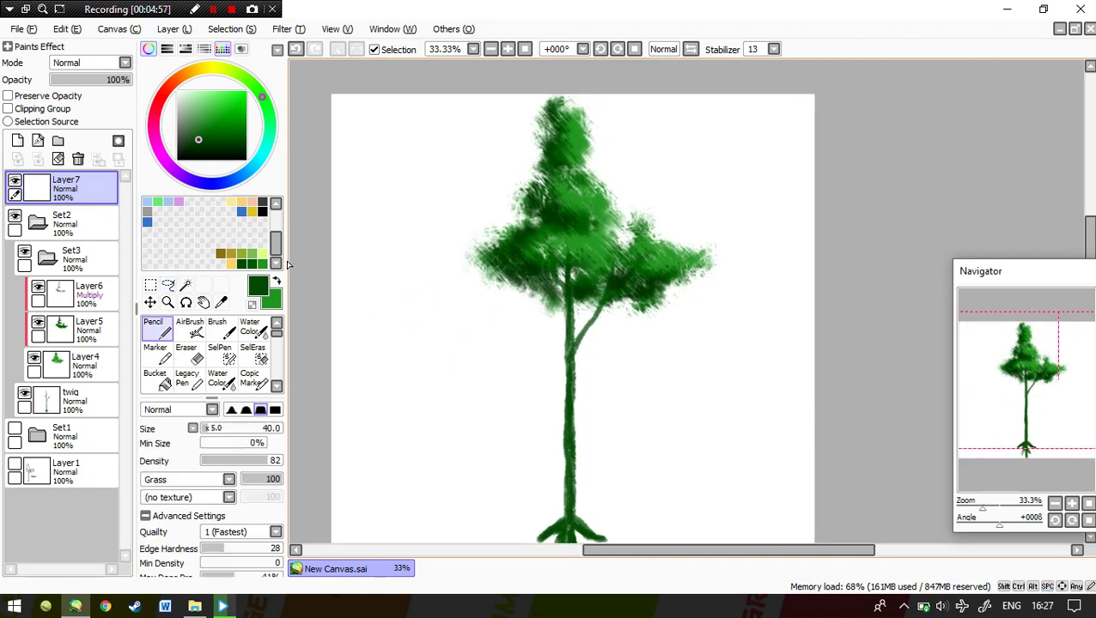
click(77, 295)
click(18, 140)
click(52, 108)
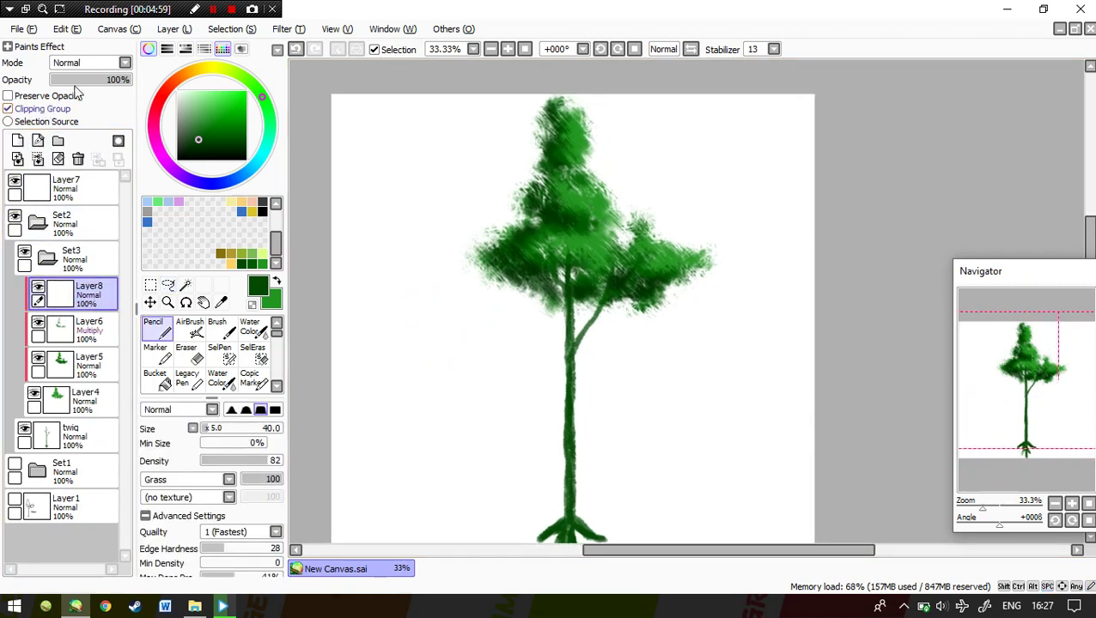
click(86, 63)
click(77, 125)
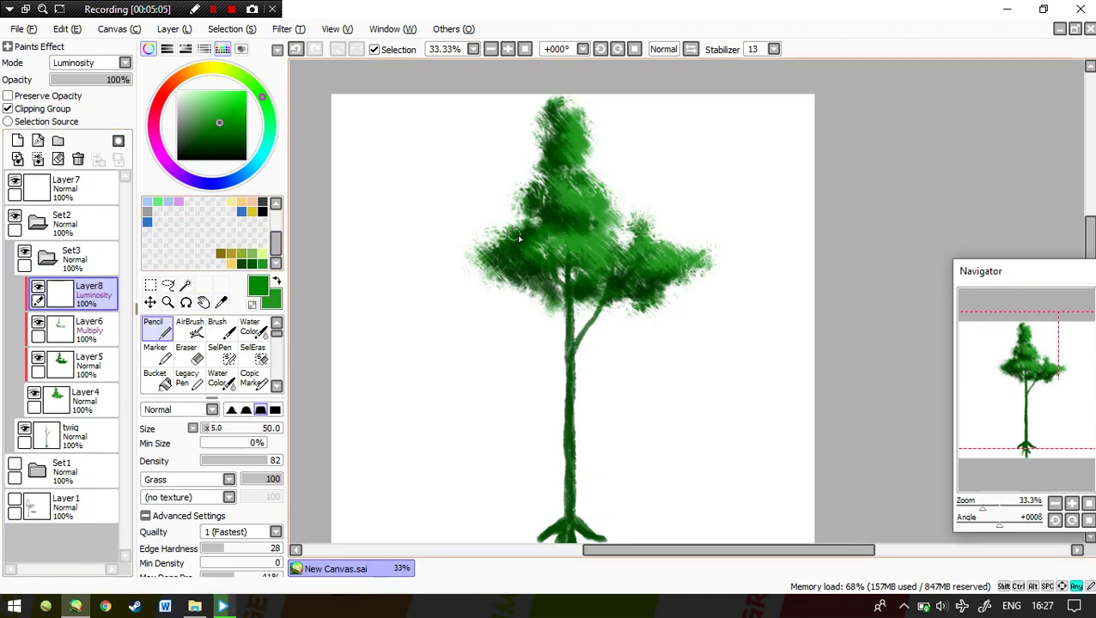
- Undo the trial stroke and paint highlights on the crown and side cluster with dark green at size 300, edge hardness 5
key(ctrl+z)
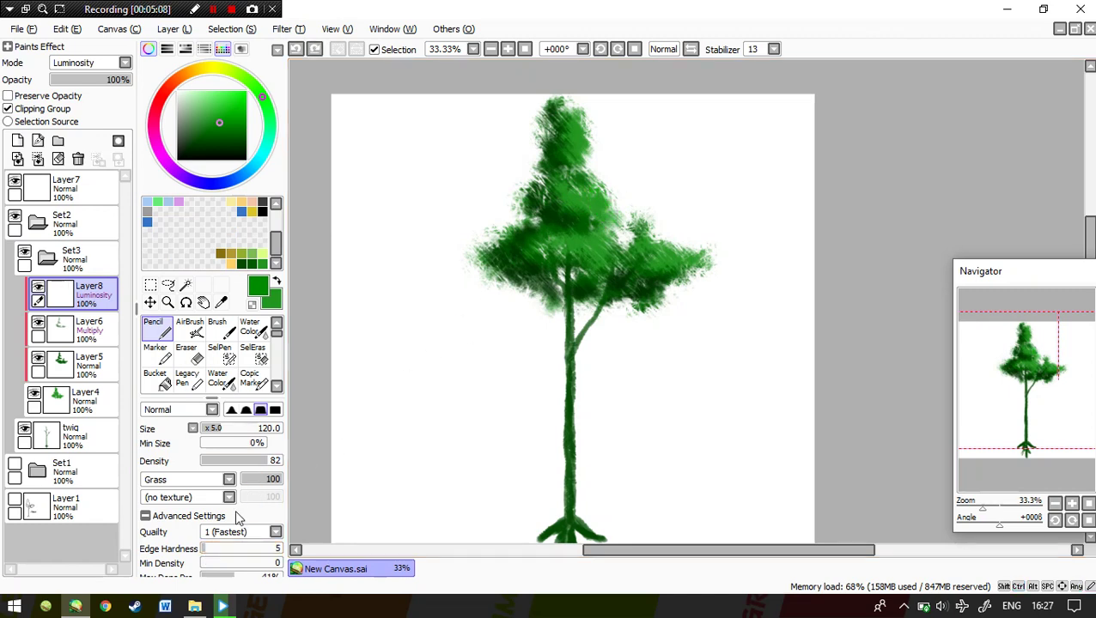
click(601, 208)
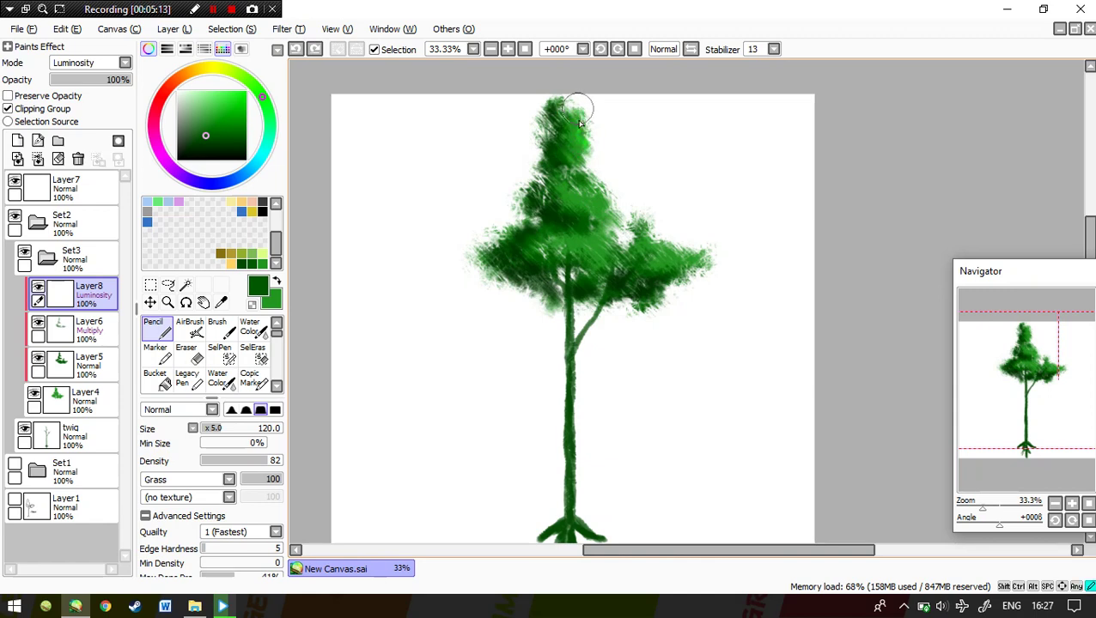
key(bracketright)
key(bracketright)
key(bracketright)
key(bracketright)
mouse_move(607, 127)
mouse_down()
mouse_move(604, 159)
mouse_move(589, 155)
mouse_move(562, 100)
mouse_move(595, 157)
mouse_move(583, 169)
mouse_move(598, 180)
mouse_move(618, 152)
mouse_move(580, 175)
mouse_move(611, 209)
mouse_move(567, 205)
mouse_move(622, 213)
mouse_move(600, 252)
mouse_move(558, 248)
mouse_move(597, 245)
mouse_move(625, 214)
mouse_move(603, 217)
mouse_move(640, 235)
mouse_move(648, 257)
mouse_move(646, 238)
mouse_move(690, 255)
mouse_move(664, 262)
mouse_move(711, 257)
mouse_move(684, 193)
mouse_move(669, 248)
mouse_up()
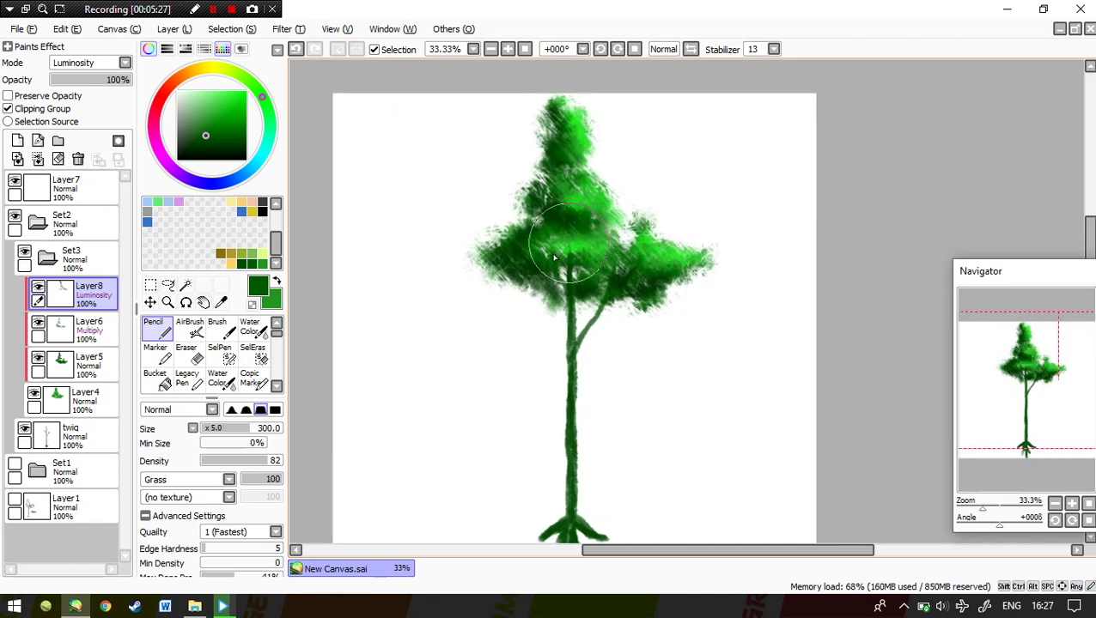
- Lower the luminescence of the Luminosity highlight layer to -18 with Hue and Saturation
key(space)
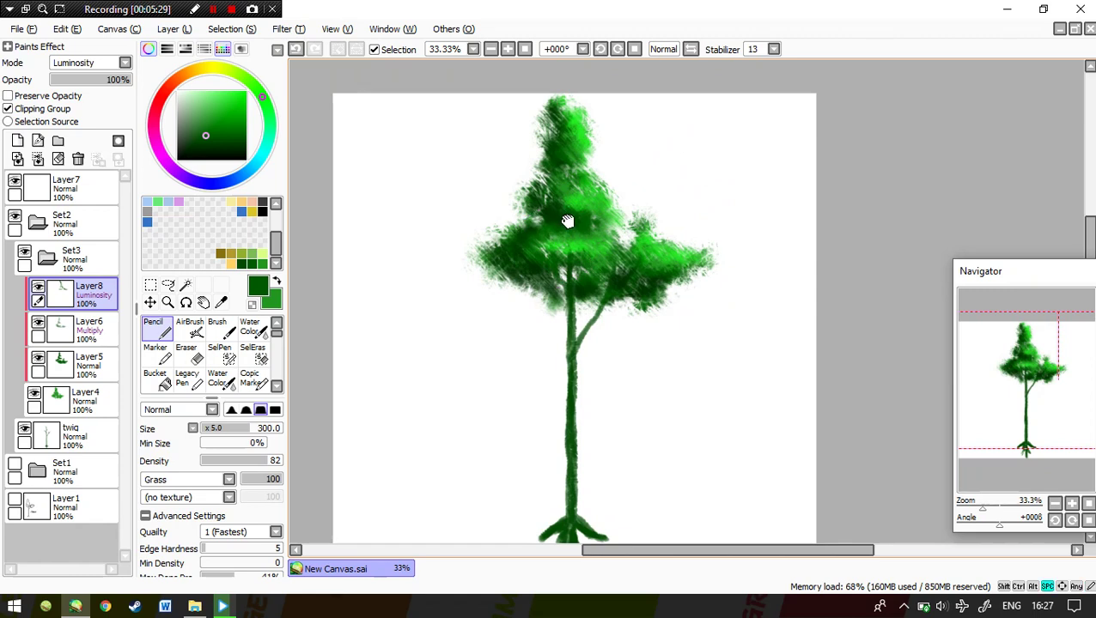
drag(567, 216, 577, 213)
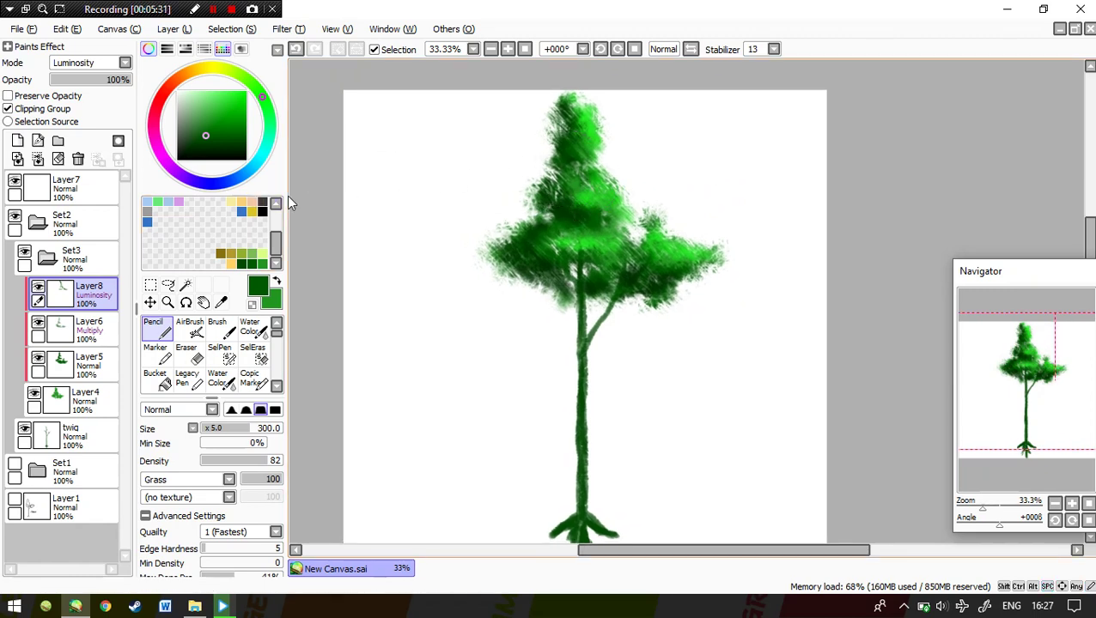
key(ctrl+u)
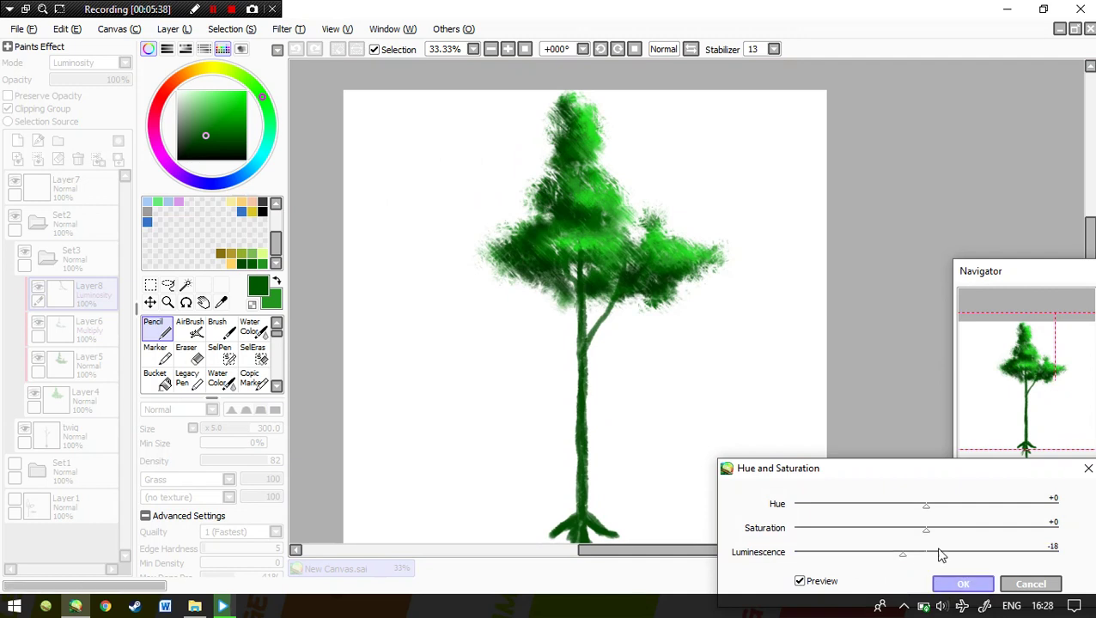
click(953, 586)
- Add a second clipped layer above Layer8 and set its blending mode to Luminosity
click(18, 140)
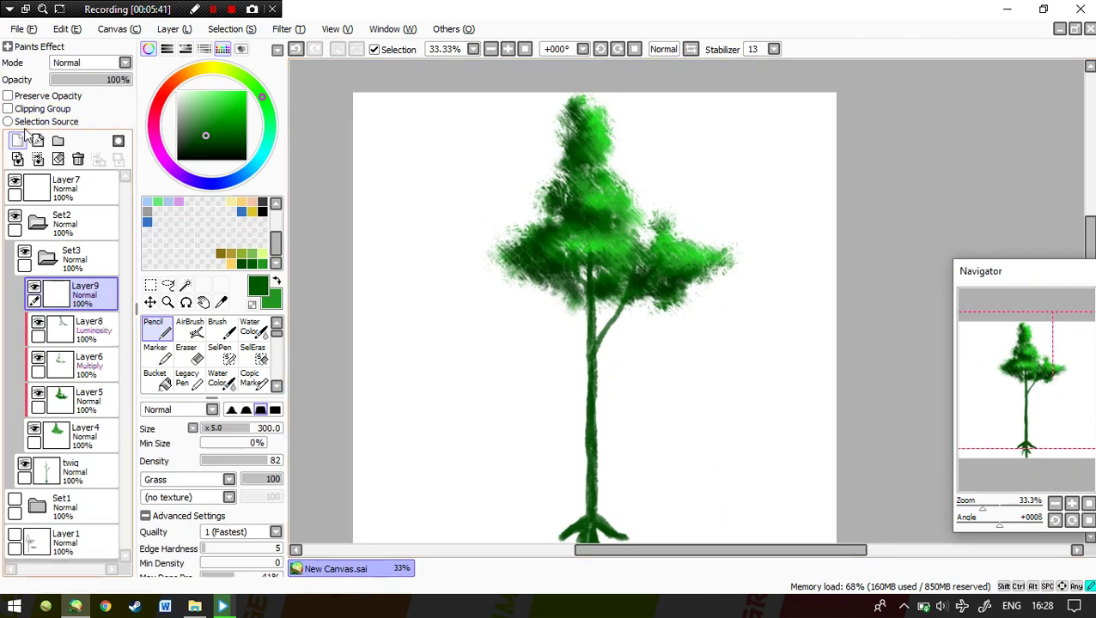
click(86, 63)
click(90, 125)
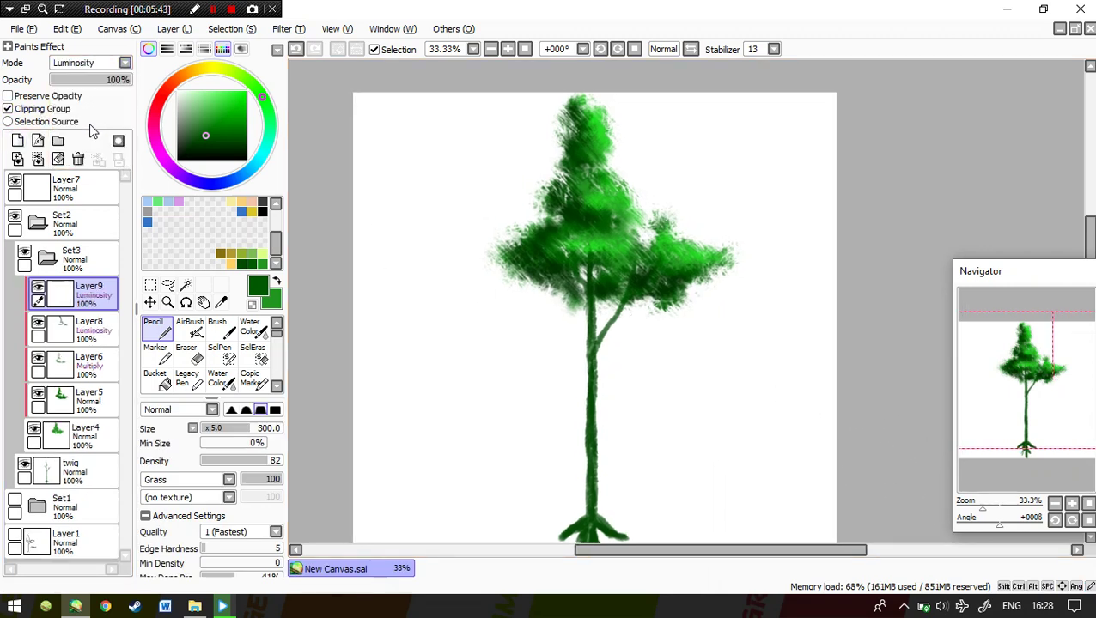
- Paint highlights along the lit side of the upper crown on Layer9 with a yellowish green
mouse_move(589, 86)
mouse_down()
mouse_move(604, 109)
mouse_move(611, 131)
mouse_move(610, 115)
mouse_move(614, 149)
mouse_move(611, 112)
mouse_move(628, 100)
mouse_move(645, 127)
mouse_up()
click(252, 254)
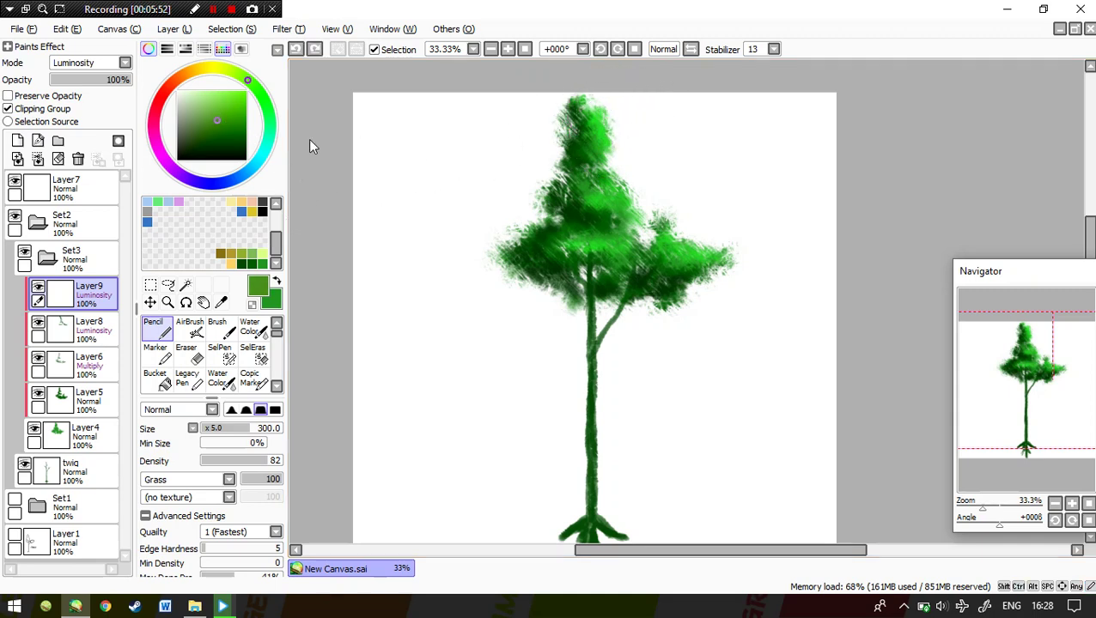
mouse_move(593, 109)
mouse_down()
mouse_move(604, 52)
mouse_move(618, 171)
mouse_move(601, 174)
mouse_move(629, 129)
mouse_move(653, 211)
mouse_move(642, 254)
mouse_move(692, 220)
mouse_move(728, 260)
mouse_move(751, 254)
mouse_move(714, 283)
mouse_move(704, 205)
mouse_move(625, 196)
mouse_up()
scroll(624, 196, down, 1)
- On Layer4, paint mid-green foliage over the crown's underside and middle, undoing the first stroke
click(81, 472)
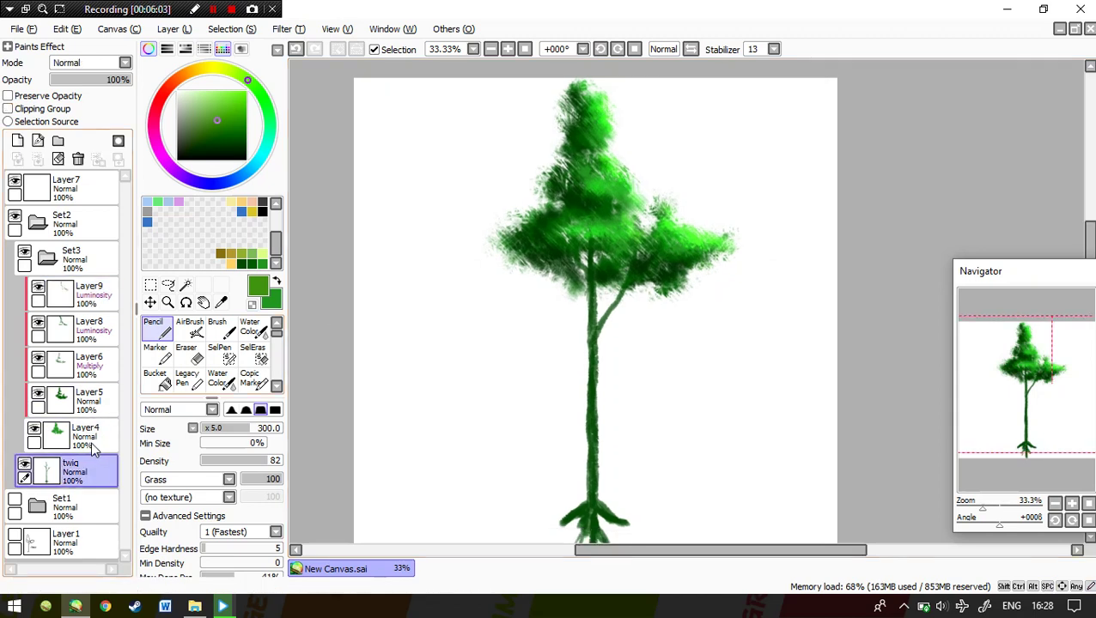
click(85, 438)
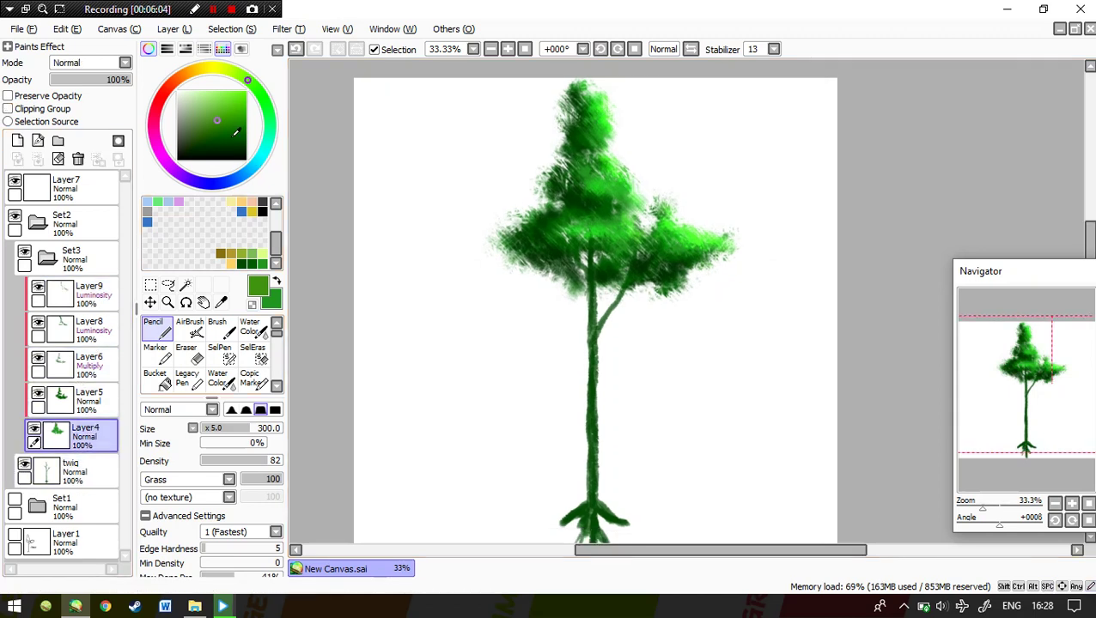
click(262, 264)
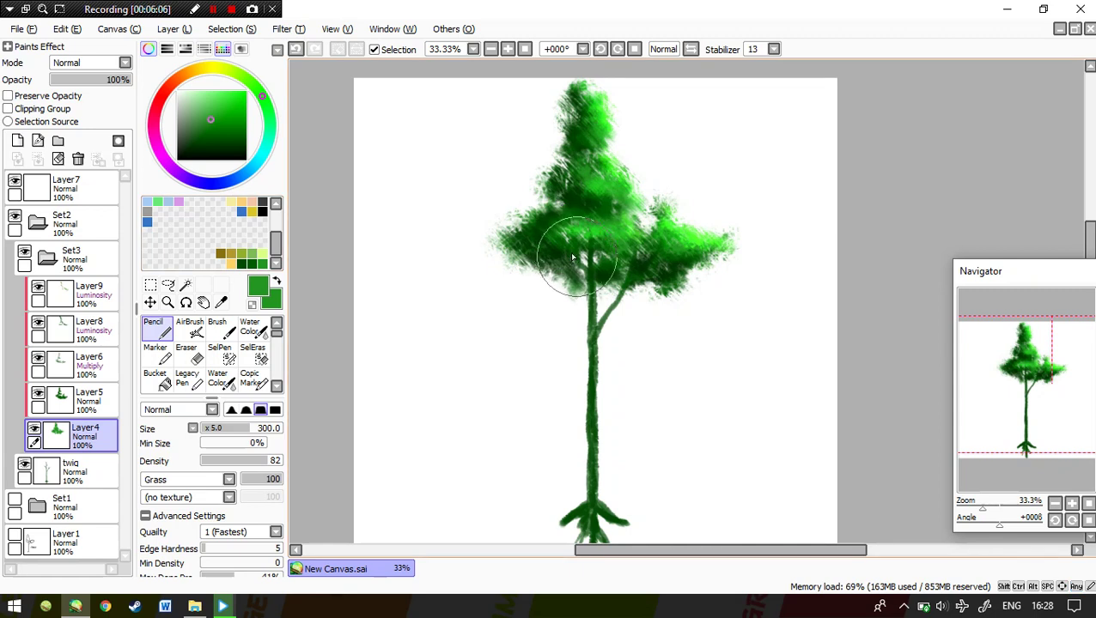
mouse_move(577, 259)
mouse_down()
mouse_move(585, 263)
mouse_move(558, 268)
mouse_move(563, 220)
mouse_move(552, 258)
mouse_move(571, 228)
mouse_move(550, 207)
mouse_move(556, 128)
mouse_move(569, 138)
mouse_move(577, 118)
mouse_move(617, 142)
mouse_move(608, 199)
mouse_up()
key(ctrl+z)
mouse_move(617, 237)
mouse_down()
mouse_move(627, 262)
mouse_move(664, 261)
mouse_move(639, 219)
mouse_move(621, 225)
mouse_up()
key(space)
scroll(693, 215, down, 1)
scroll(699, 222, up, 1)
key(space)
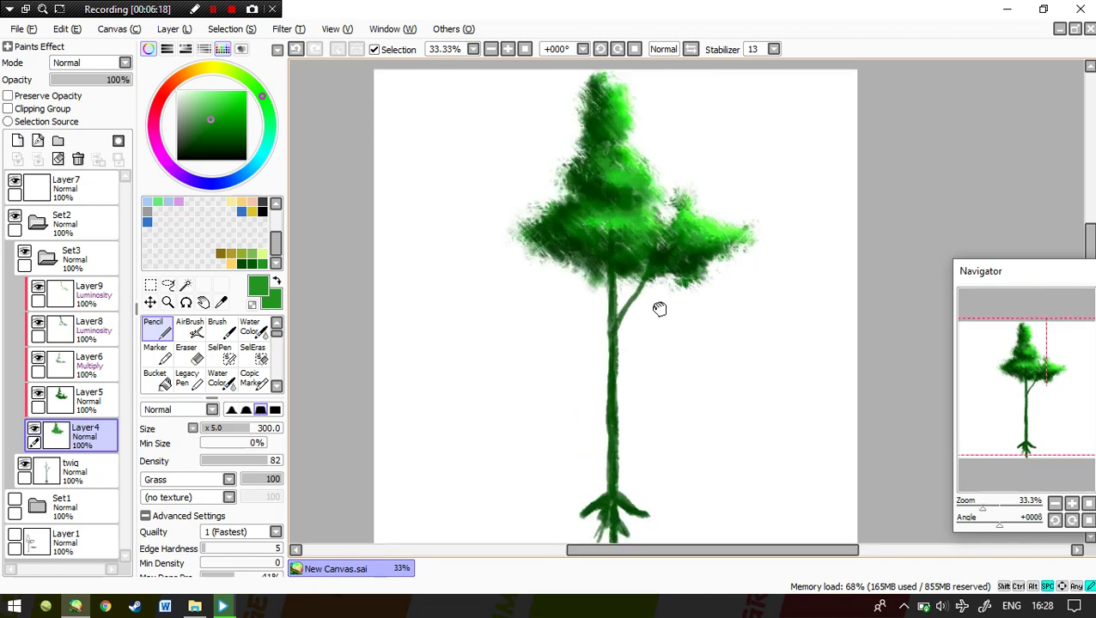
drag(658, 308, 663, 296)
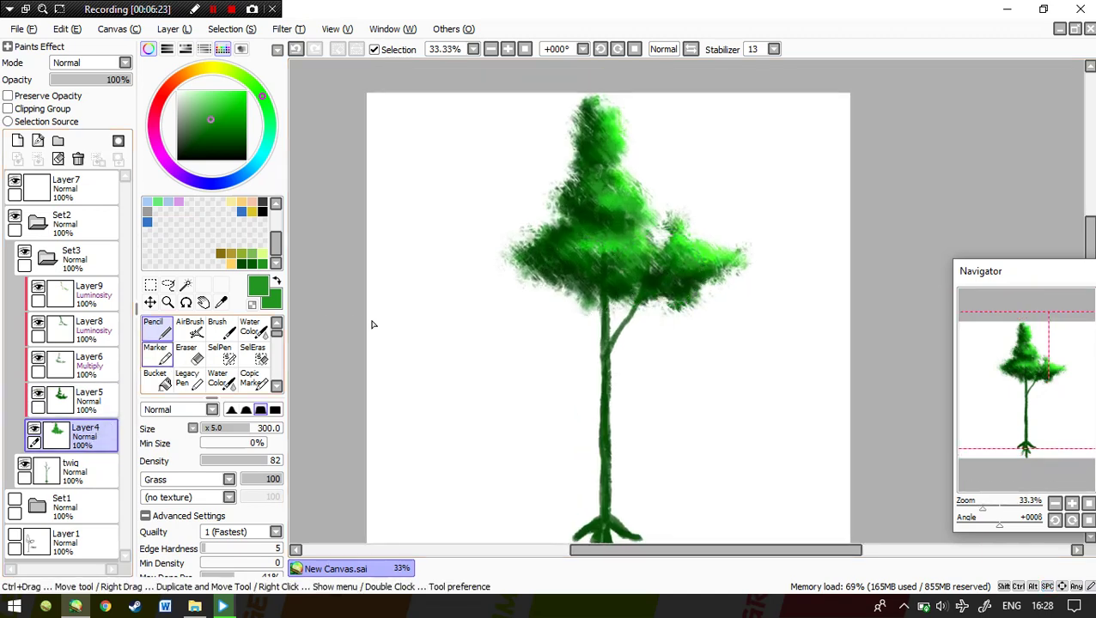
- Thin out the Layer4 foliage along the trunk line with the Pencil at size 160 and soften the gaps
key(e)
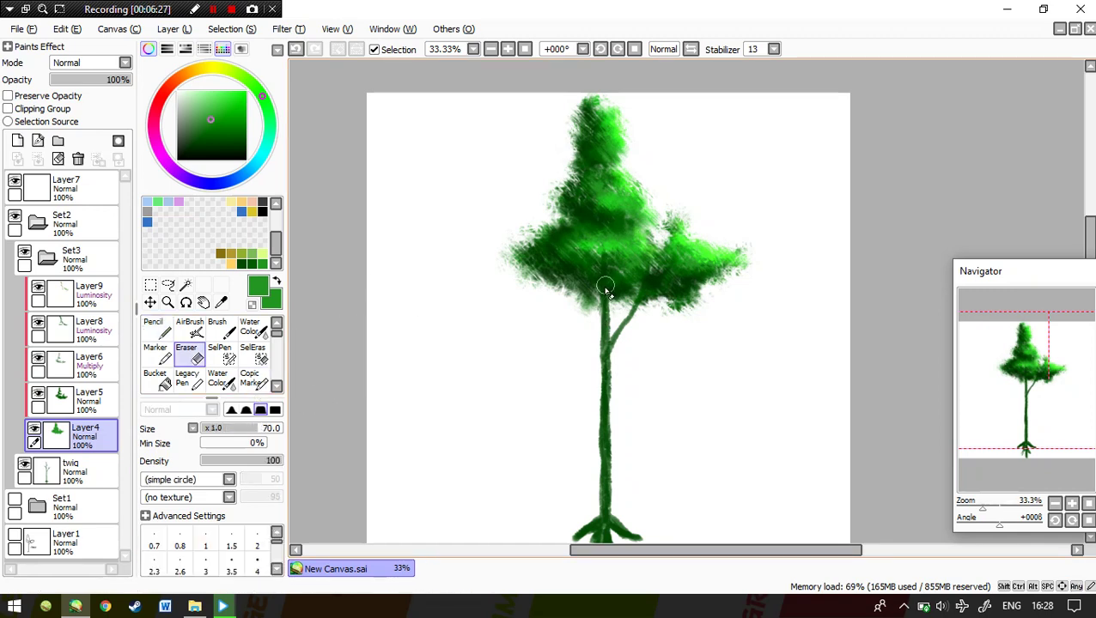
click(154, 323)
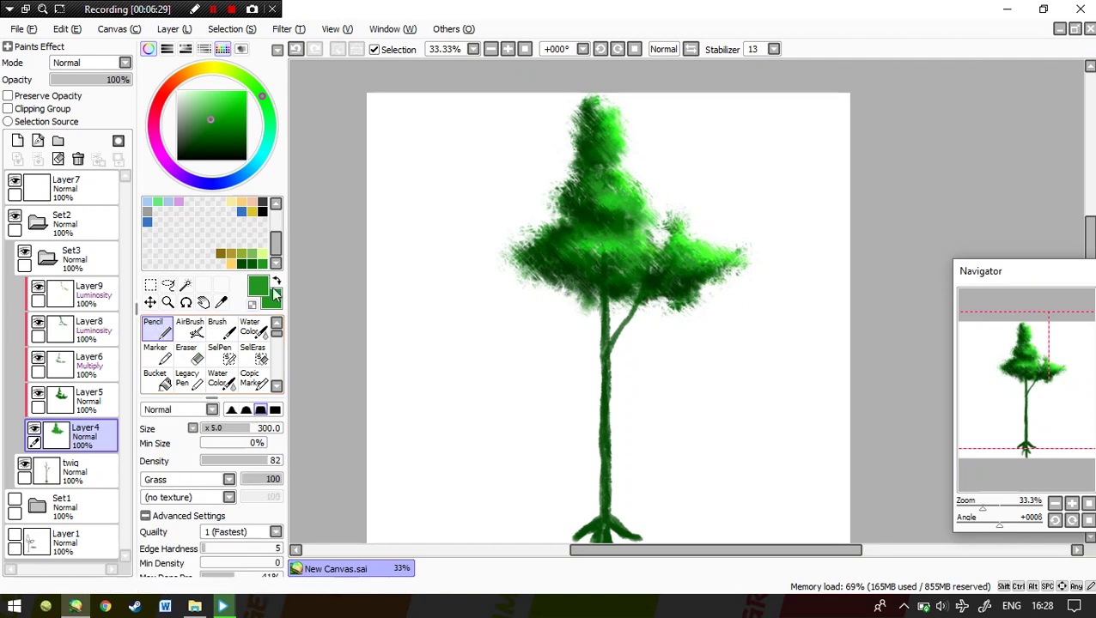
key([)
key([)
key([)
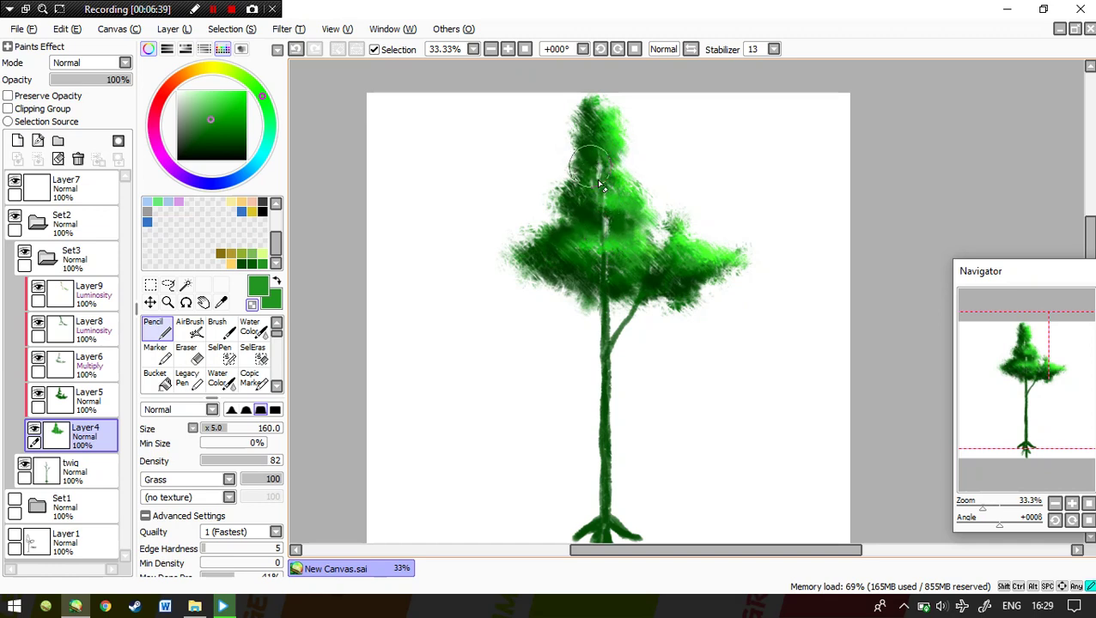
scroll(661, 171, down, 1)
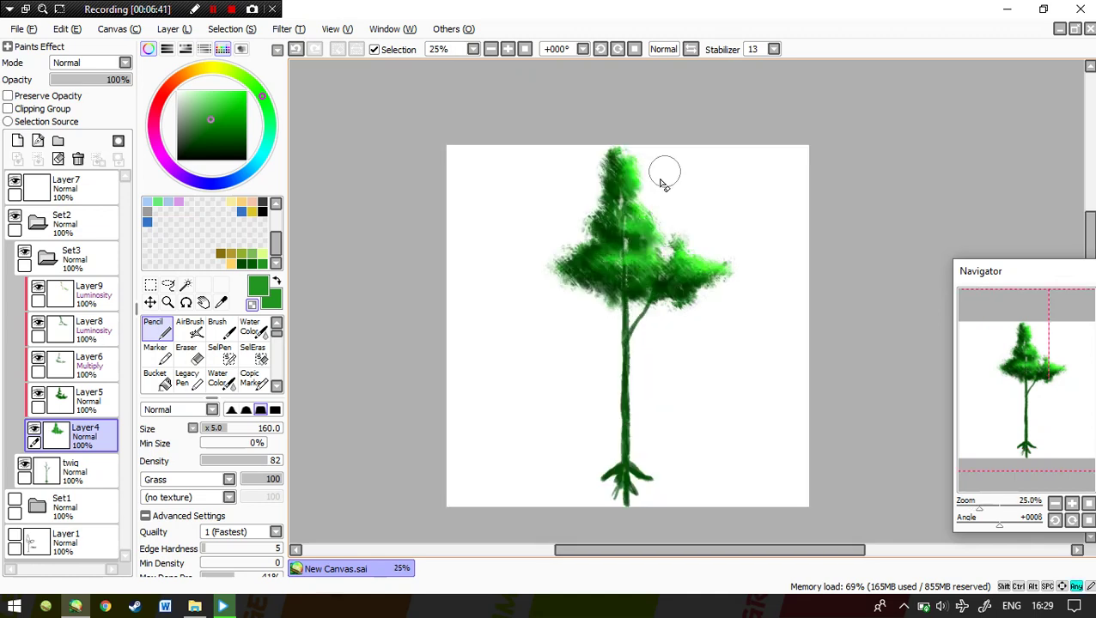
scroll(656, 164, up, 1)
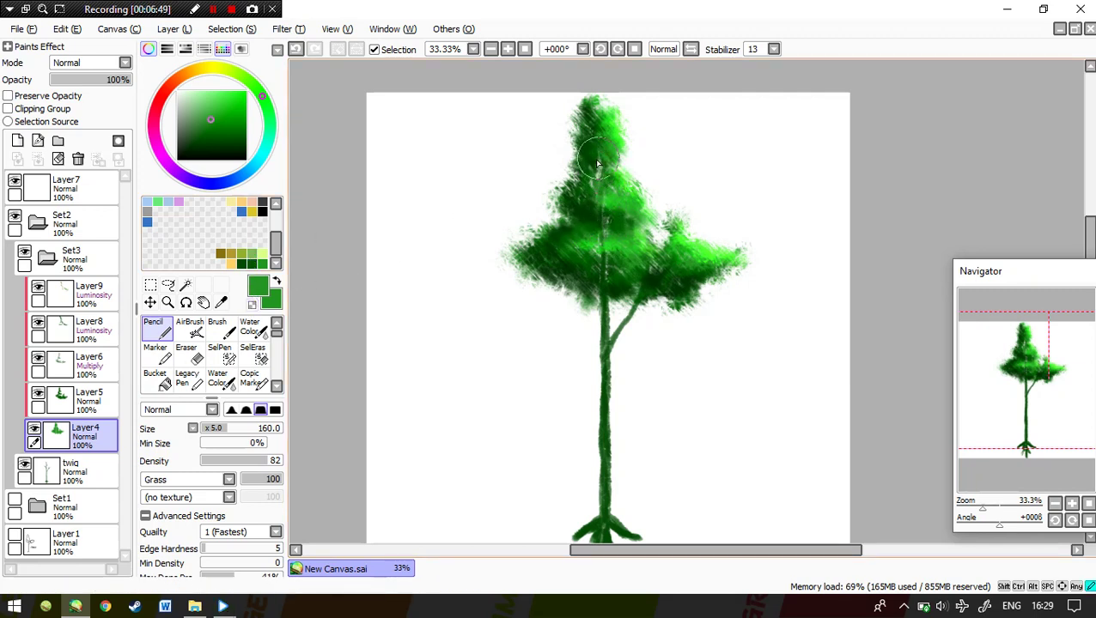
drag(608, 214, 606, 271)
key(Page_Down)
key(Page_Up)
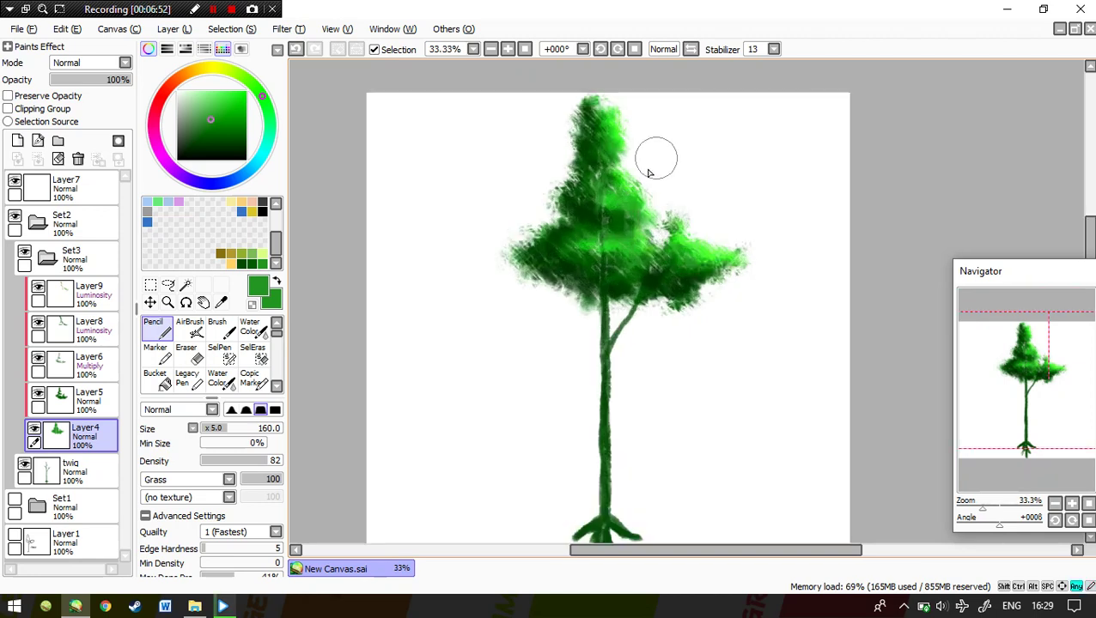
drag(635, 225, 637, 223)
- Move the twig layer above Set3 and touch up the foliage around the trunk on Layer4
drag(65, 470, 101, 258)
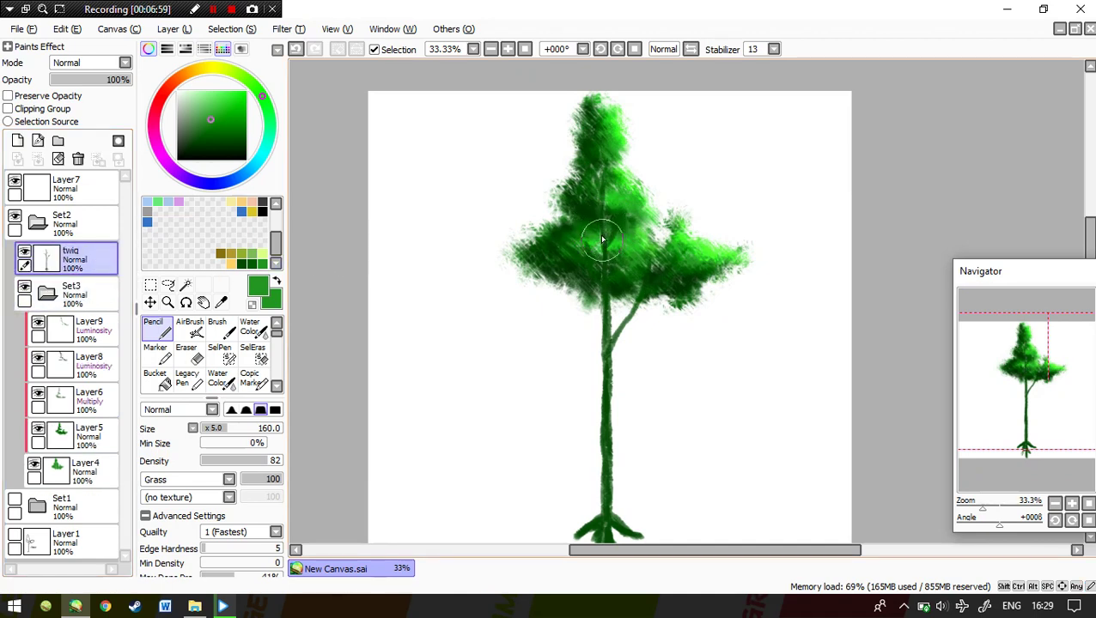
click(84, 471)
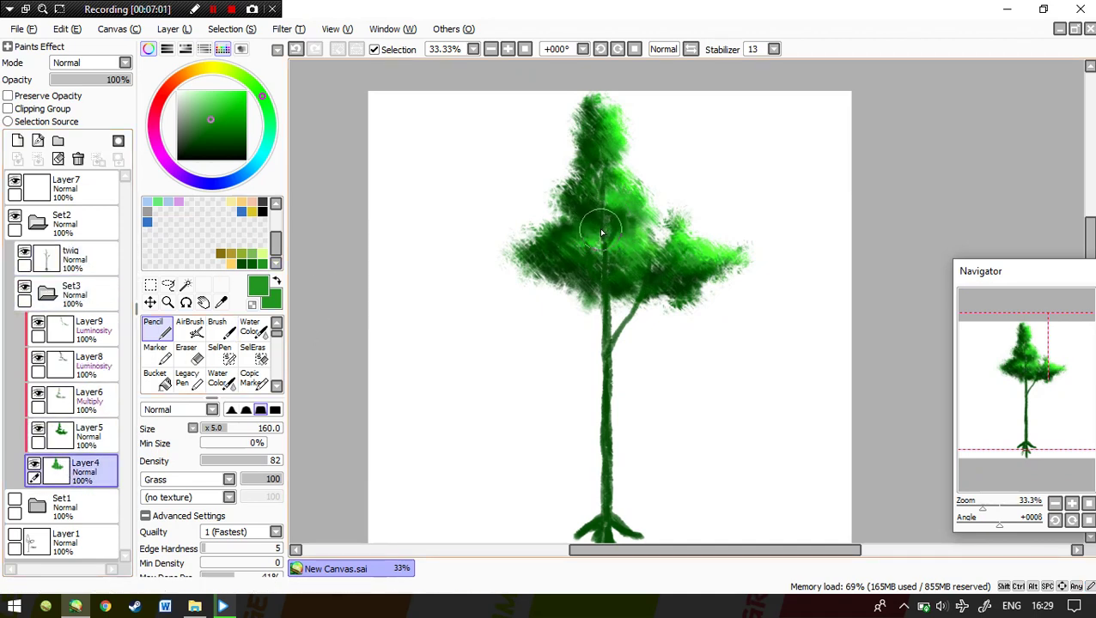
drag(604, 245, 599, 182)
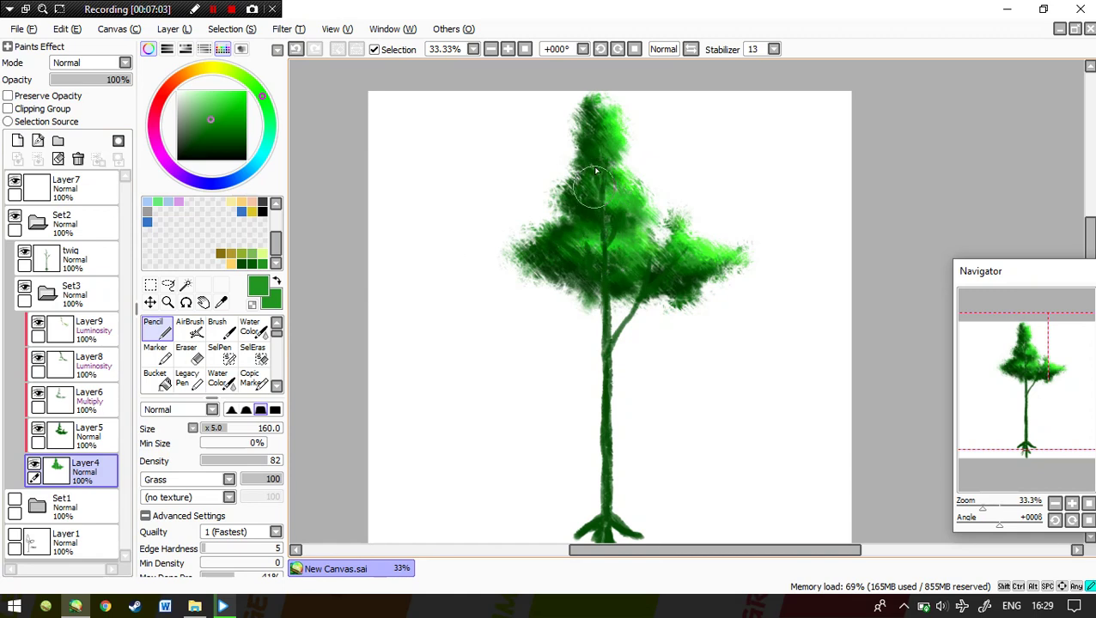
mouse_move(632, 259)
mouse_down()
mouse_move(648, 279)
mouse_move(611, 273)
mouse_up()
key(Page_Down)
key(Page_Up)
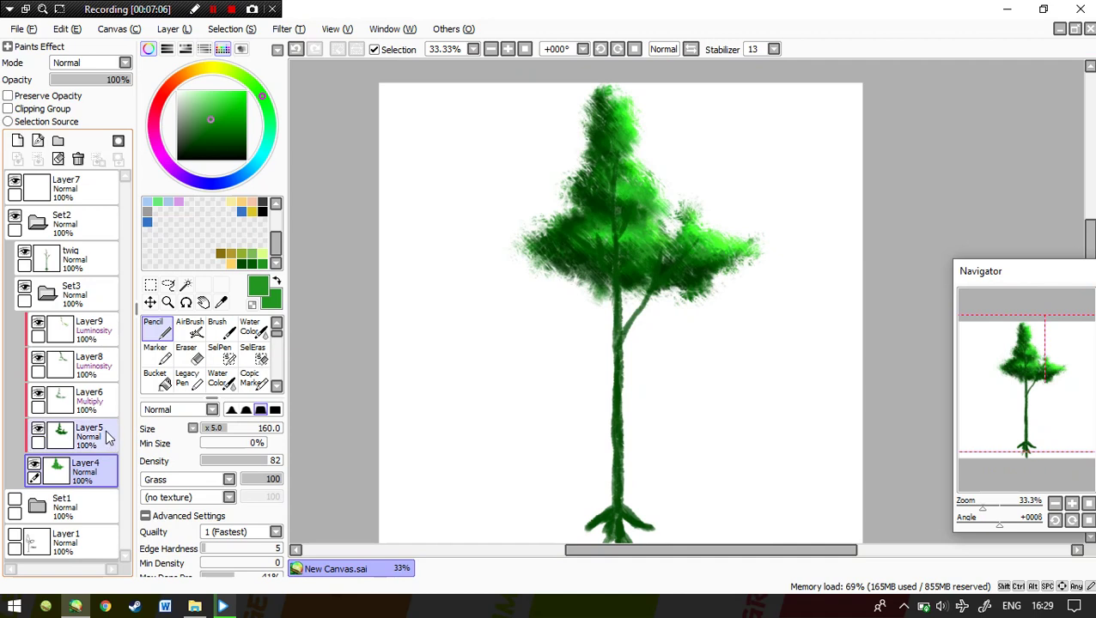
- Draw small twigs sticking out around the crown on the twig layer in dark green at size 35, edge hardness 11
click(72, 254)
click(241, 263)
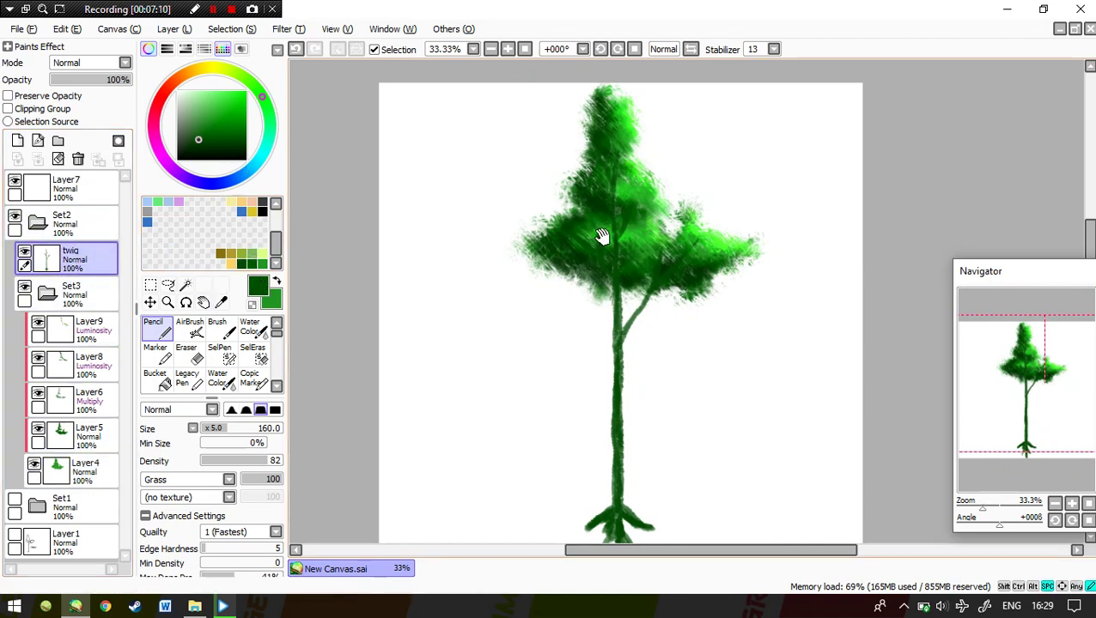
key(bracketleft)
key(bracketleft)
key(bracketleft)
key(bracketleft)
key(bracketleft)
key(bracketleft)
key(bracketleft)
key(bracketleft)
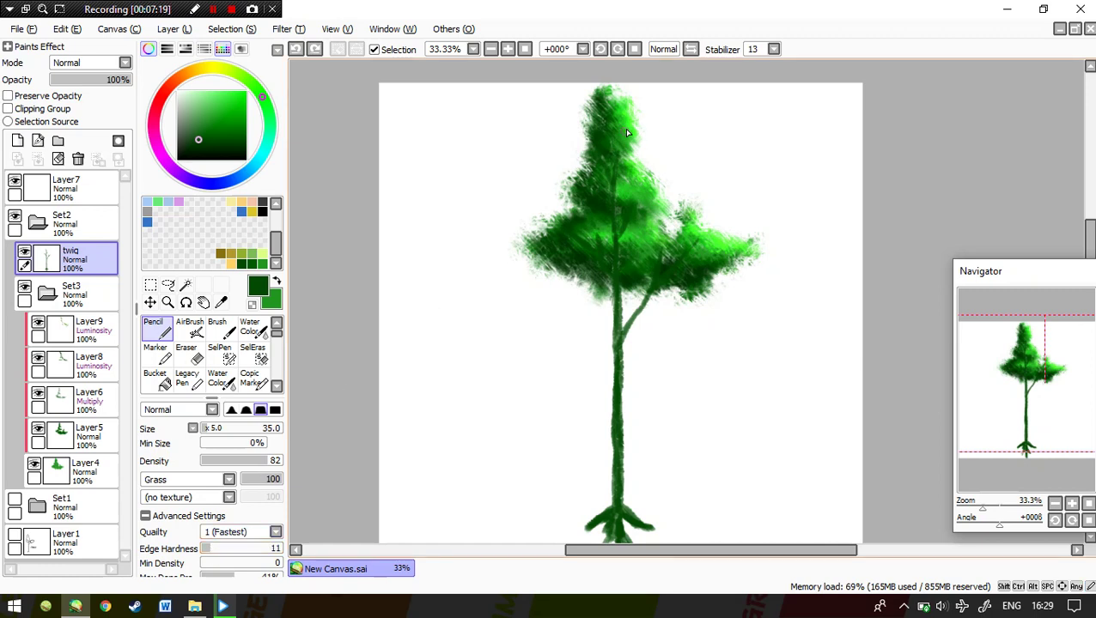
drag(646, 111, 650, 106)
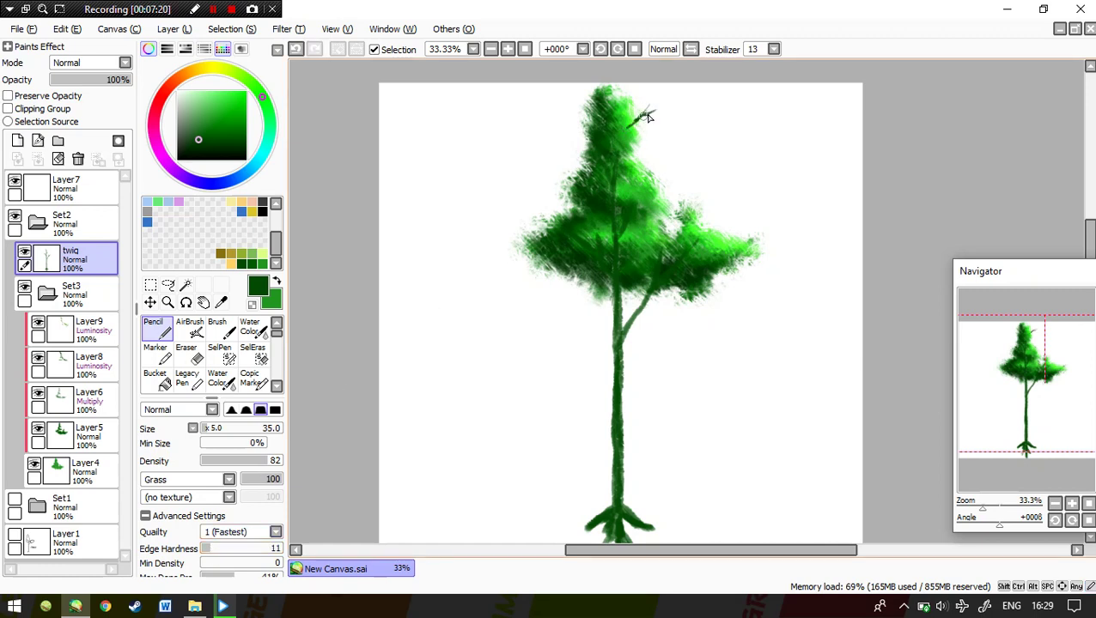
drag(571, 134, 578, 141)
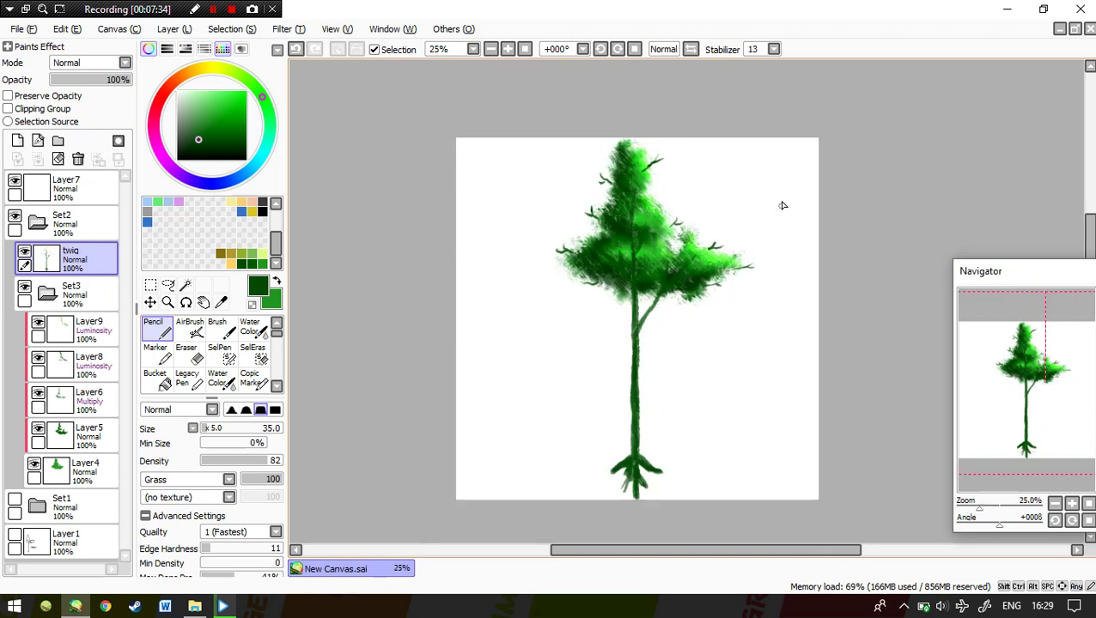
- Turn on Preserve Opacity for the twig layer and choose a very dark green
scroll(720, 225, down, 1)
click(60, 96)
drag(236, 133, 221, 109)
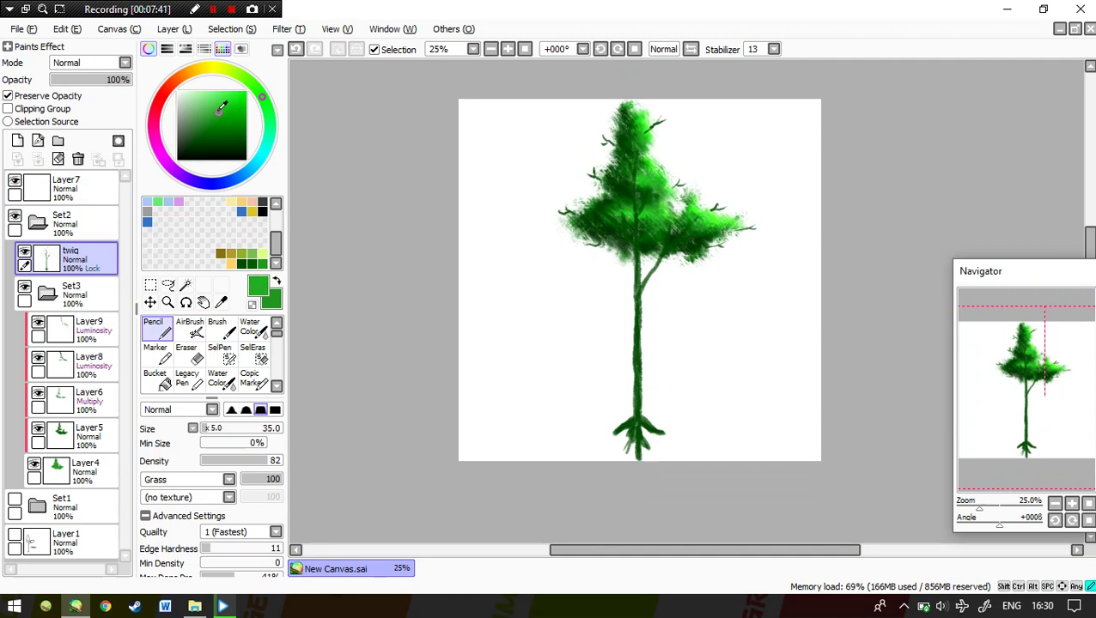
click(249, 263)
click(198, 147)
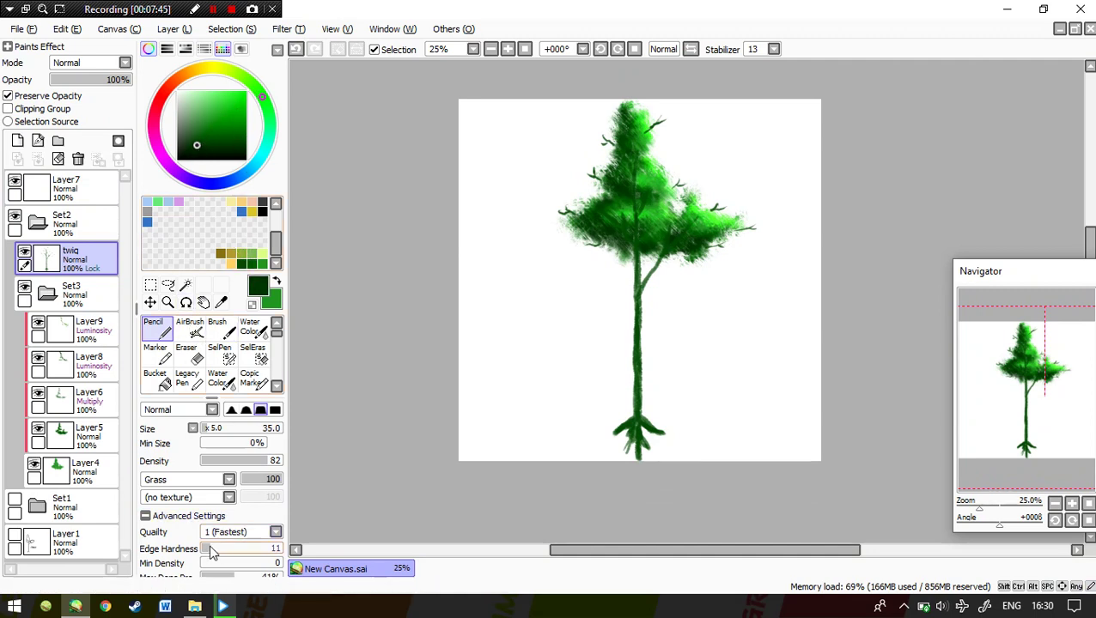
- Shade the shadow side of the trunk with the Pencil at size 160, edge hardness 3, deepening it with near-black
key(])
key(])
key(])
key(])
key(])
key(])
key(])
key(])
key(])
key(Page_Up)
mouse_move(615, 287)
mouse_down()
mouse_move(612, 433)
mouse_move(613, 411)
mouse_up()
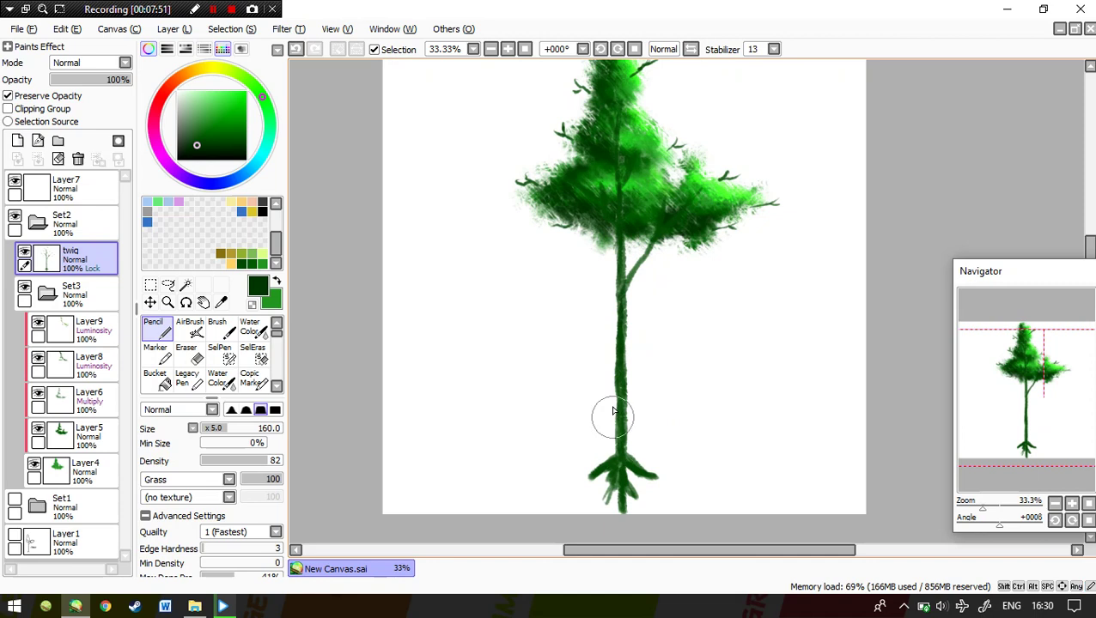
click(190, 160)
mouse_move(617, 323)
mouse_down()
mouse_move(607, 441)
mouse_move(612, 86)
mouse_move(611, 282)
mouse_move(651, 255)
mouse_move(657, 227)
mouse_move(641, 180)
mouse_up()
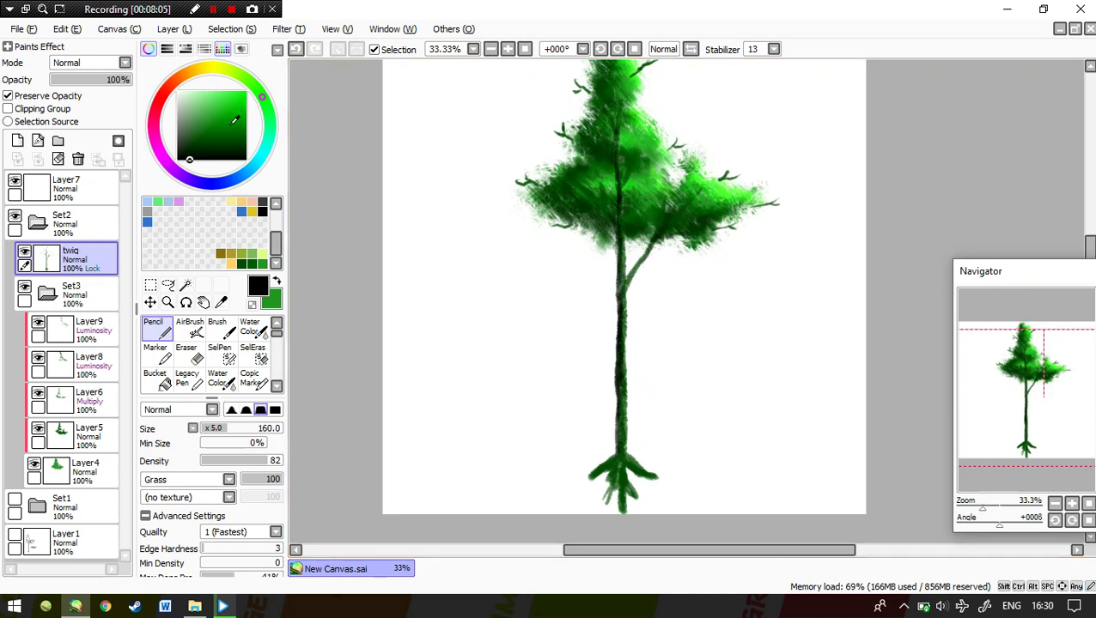
- Paint light green highlights on the lit side of the trunk, the side branch and the twigs
drag(233, 120, 210, 111)
mouse_move(618, 117)
mouse_down()
mouse_move(624, 220)
mouse_move(599, 201)
mouse_move(607, 213)
mouse_move(605, 189)
mouse_move(584, 192)
mouse_move(606, 167)
mouse_move(706, 222)
mouse_move(682, 230)
mouse_move(700, 203)
mouse_move(677, 221)
mouse_move(707, 187)
mouse_move(665, 242)
mouse_move(693, 218)
mouse_move(677, 188)
mouse_move(641, 218)
mouse_move(709, 128)
mouse_up()
scroll(678, 222, up, 1)
mouse_move(638, 193)
mouse_down()
mouse_move(617, 227)
mouse_move(629, 241)
mouse_move(606, 267)
mouse_up()
drag(602, 344, 591, 478)
scroll(682, 298, down, 1)
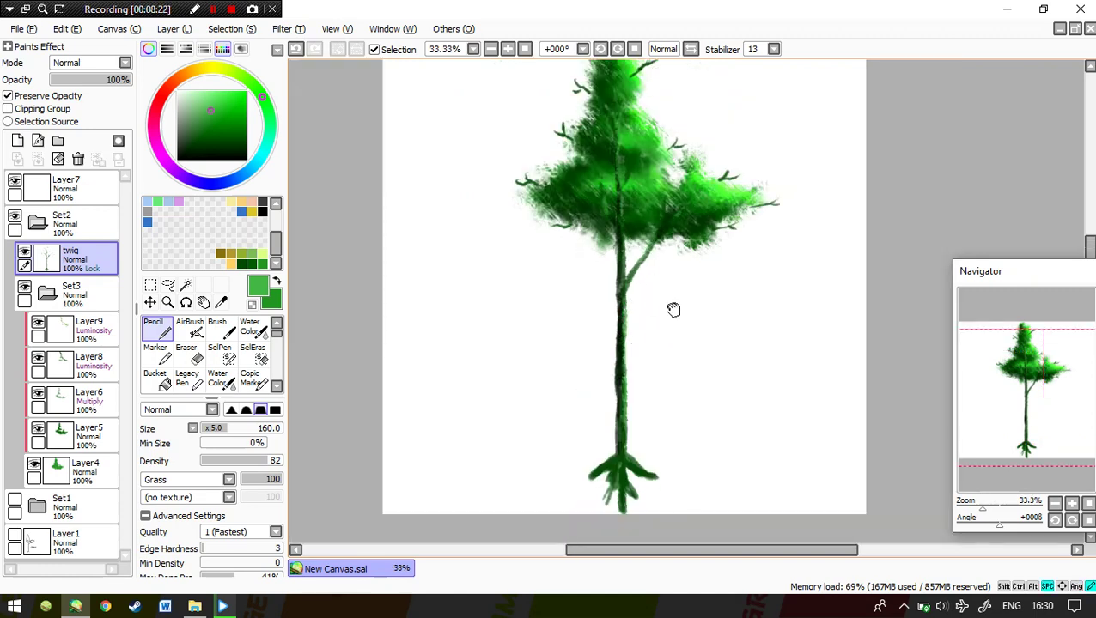
drag(677, 300, 673, 247)
drag(626, 342, 624, 393)
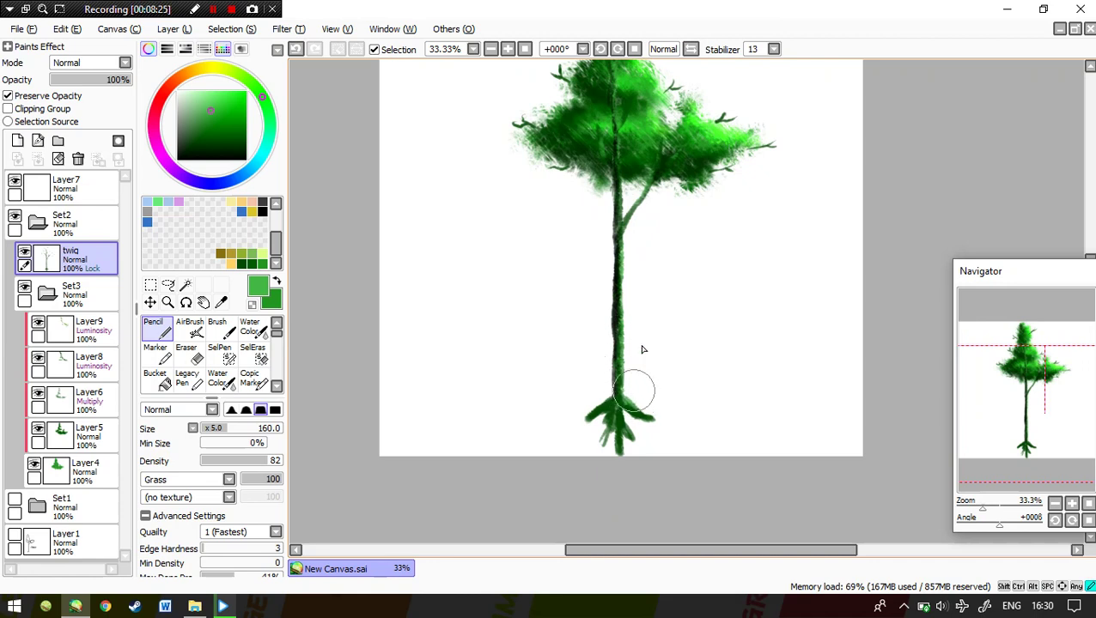
drag(678, 186, 662, 257)
key(Page_Down)
mouse_move(672, 305)
mouse_down()
mouse_move(658, 288)
mouse_move(663, 305)
mouse_up()
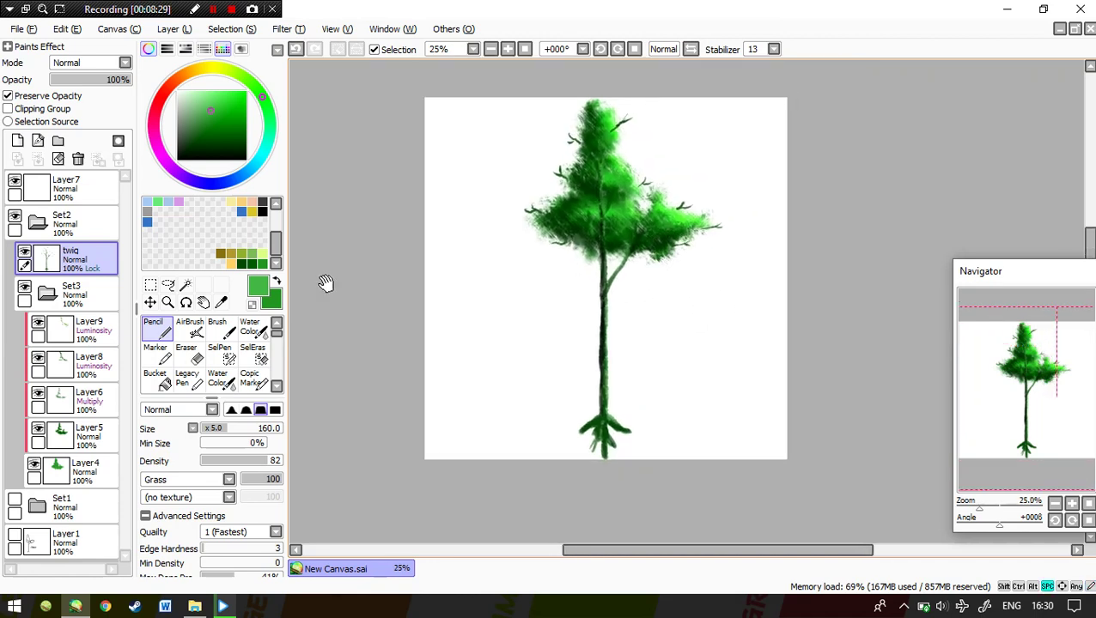
- Select Layer7 and set the Pencil to dark green, size 50, edge hardness 32
click(72, 194)
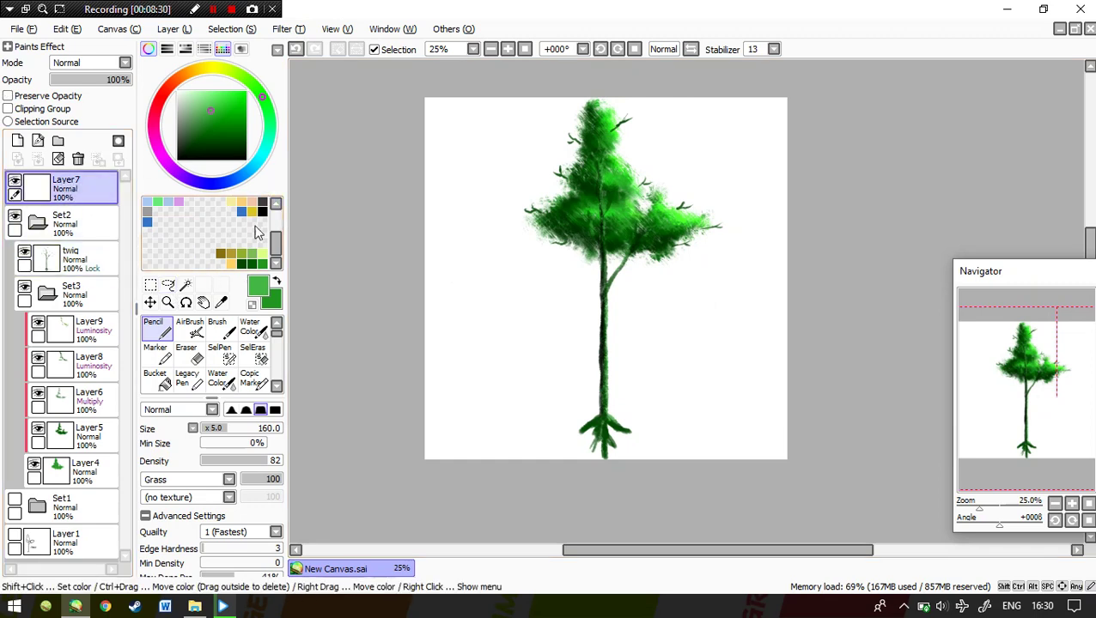
click(199, 140)
drag(724, 149, 716, 154)
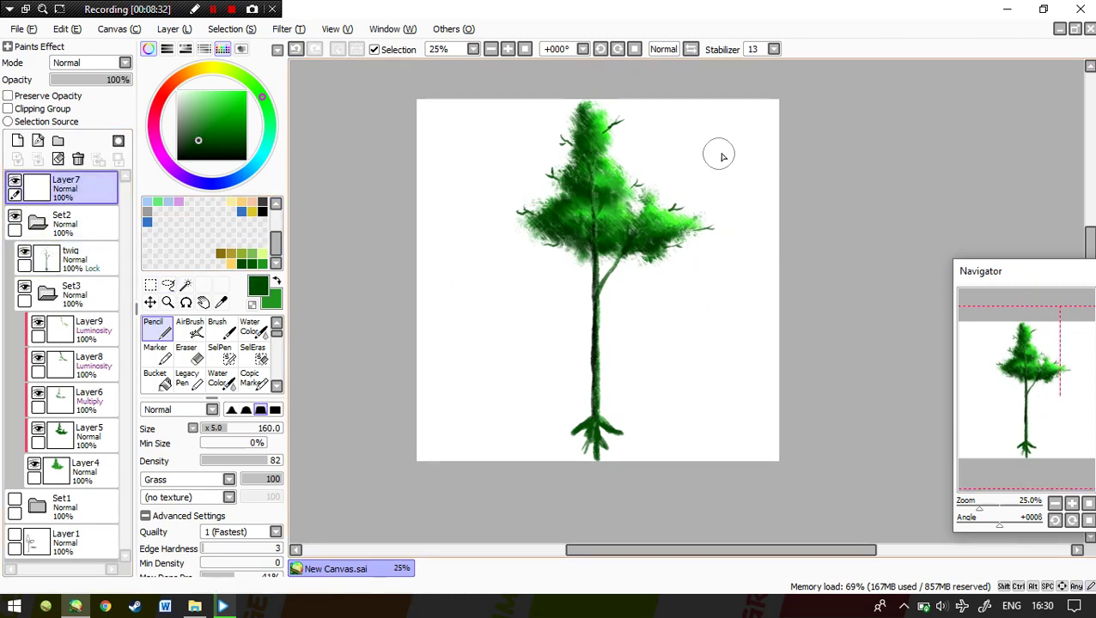
key(bracketleft)
key(bracketleft)
key(bracketleft)
key(bracketleft)
key(bracketleft)
drag(216, 549, 227, 549)
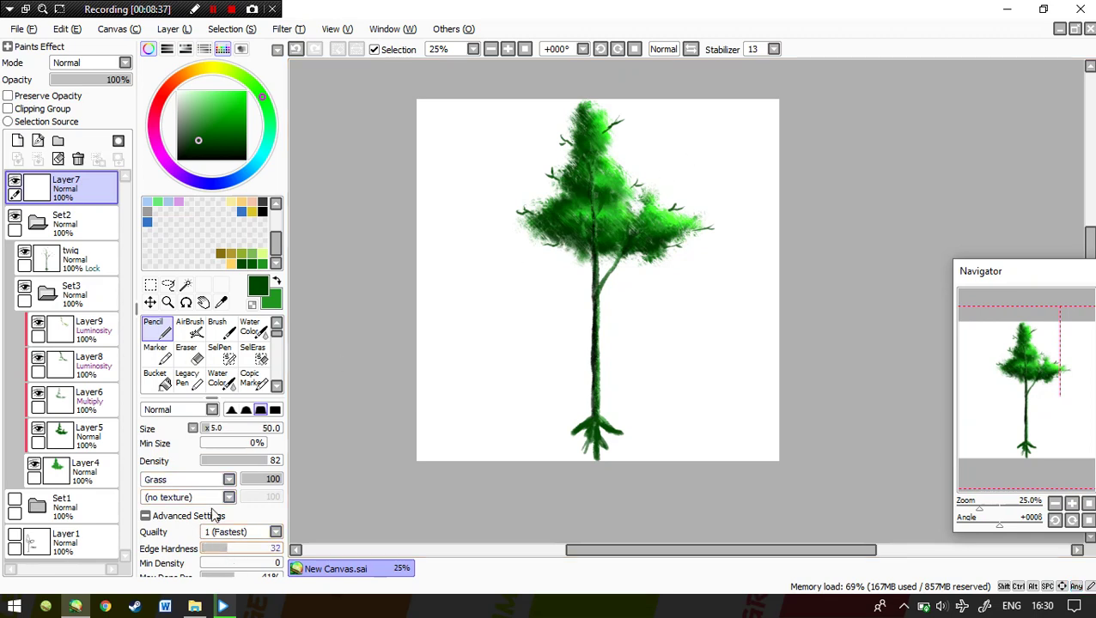
mouse_move(739, 136)
mouse_down()
mouse_move(687, 179)
mouse_move(713, 181)
mouse_up()
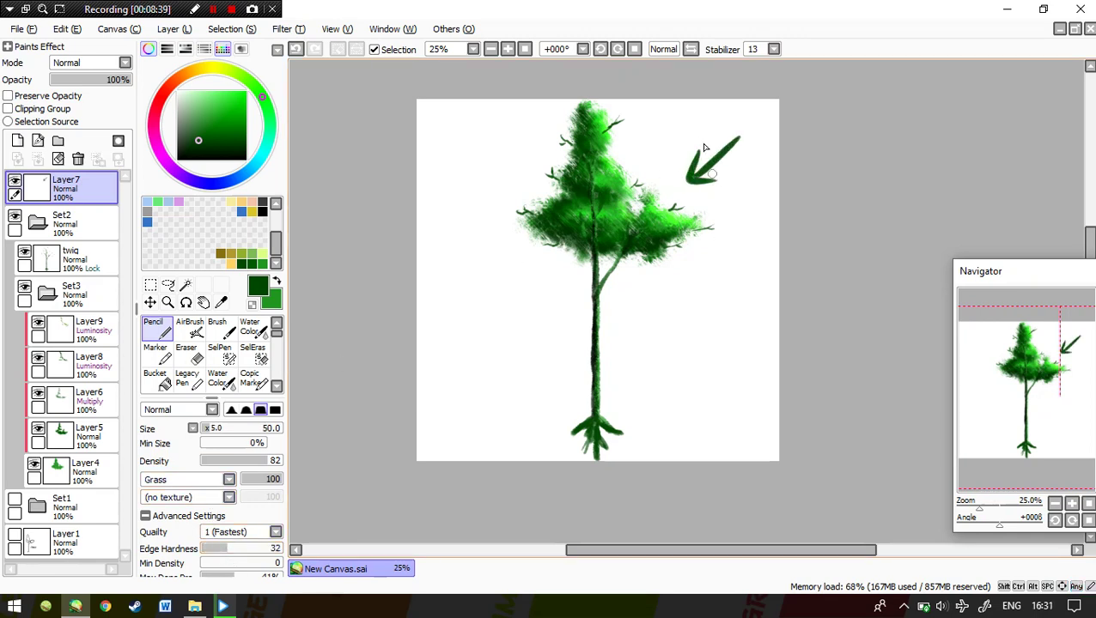
key(ctrl+z)
key(ctrl+z)
- Draw a spiral sun with rays beside the treetop and an arrow pointing from it to the crown
drag(737, 136, 742, 119)
key(ctrl+z)
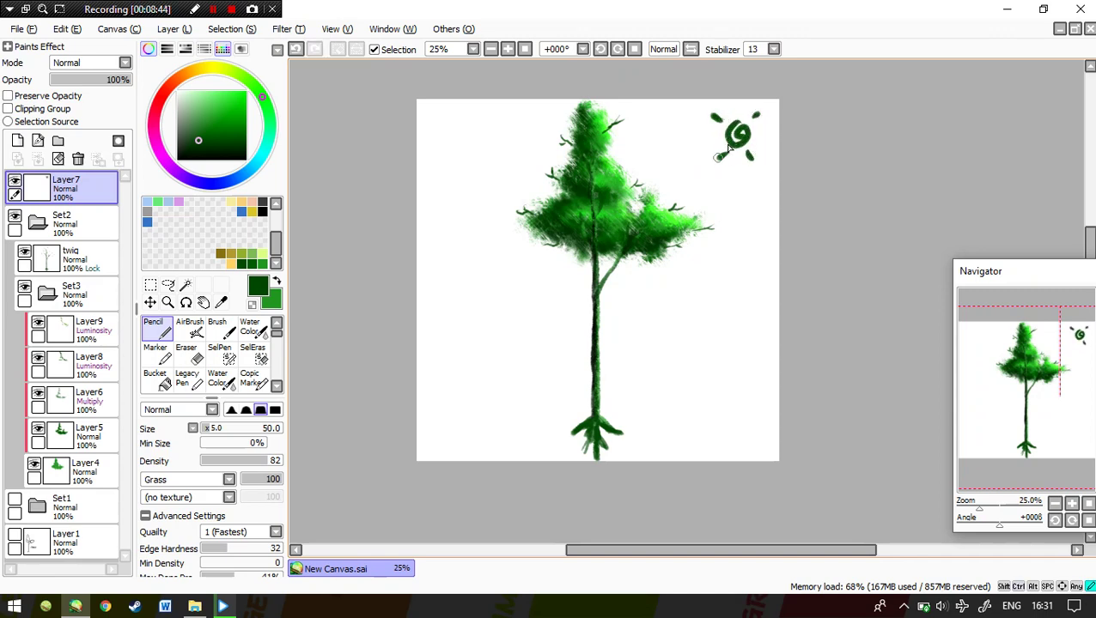
drag(672, 173, 694, 160)
drag(726, 192, 717, 186)
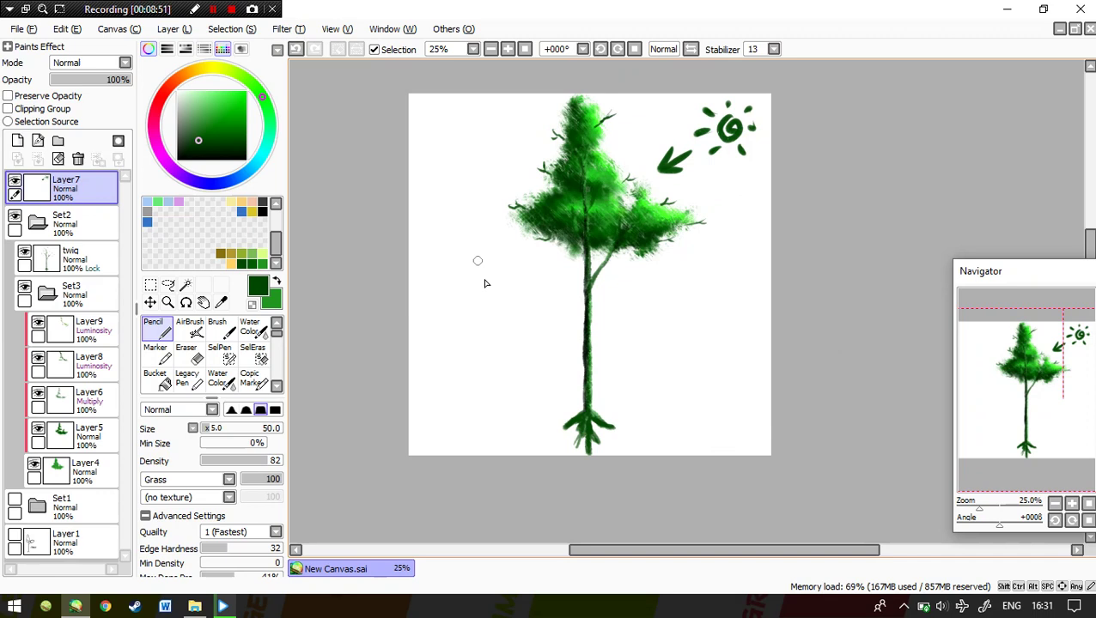
- Handwrite "Tada!!" beside the trunk and draw a simple smiley face below it
mouse_move(448, 310)
mouse_down()
mouse_move(448, 347)
mouse_move(465, 306)
mouse_move(498, 332)
mouse_up()
mouse_move(493, 306)
mouse_down()
mouse_move(501, 332)
mouse_move(531, 319)
mouse_move(520, 298)
mouse_move(519, 337)
mouse_up()
drag(539, 280, 537, 325)
drag(555, 276, 558, 324)
drag(493, 411, 521, 409)
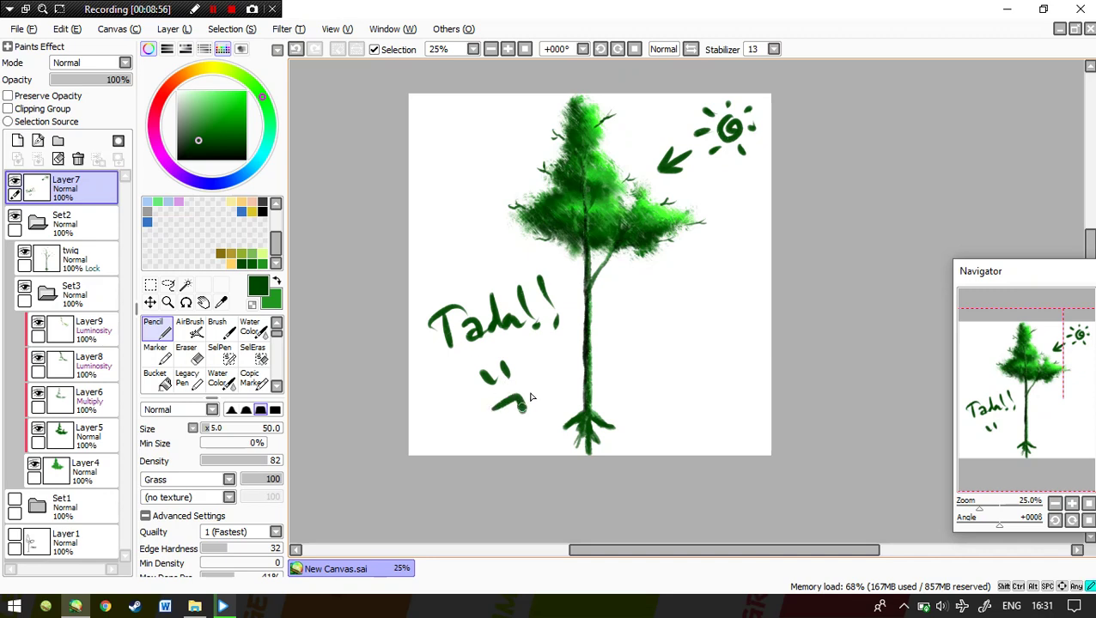
scroll(754, 314, down, 1)
scroll(755, 314, up, 1)
drag(746, 303, 717, 312)
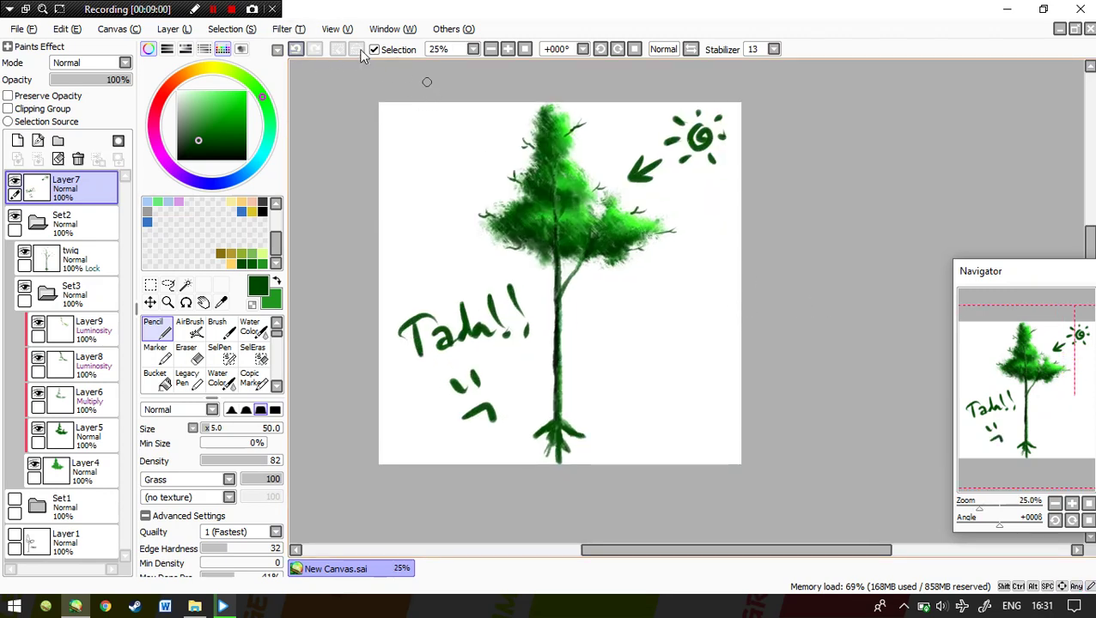